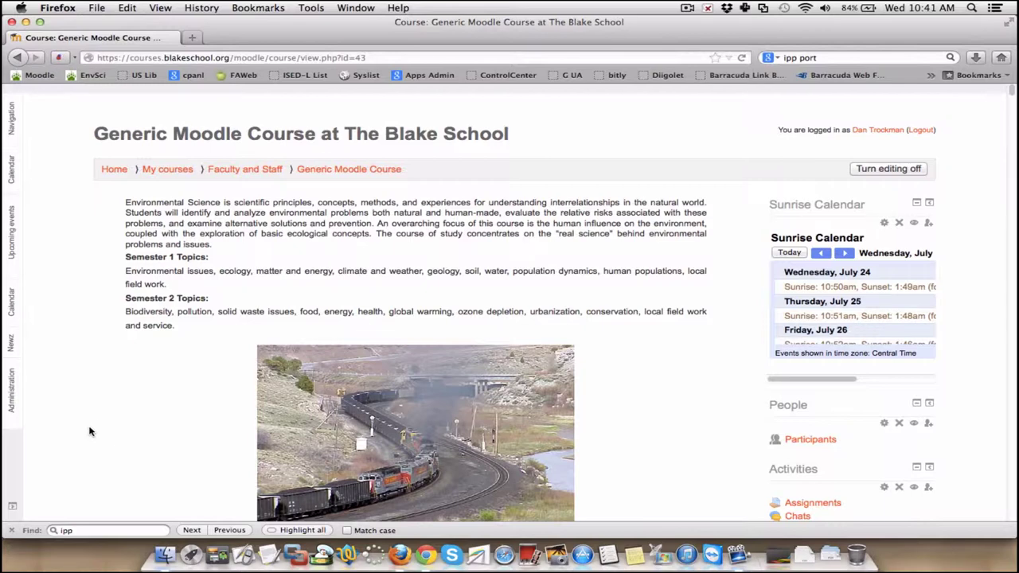
# Bring up the 'Add an activity or resource' chooser on the Generic Moodle Course page.
pyautogui.scroll(-5, 89, 431)
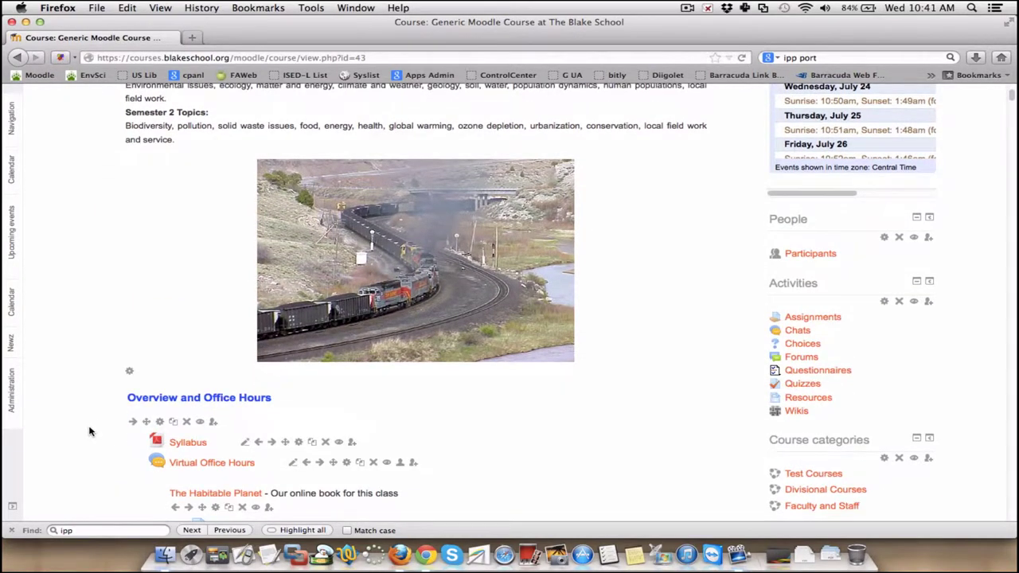
pyautogui.scroll(5, 89, 430)
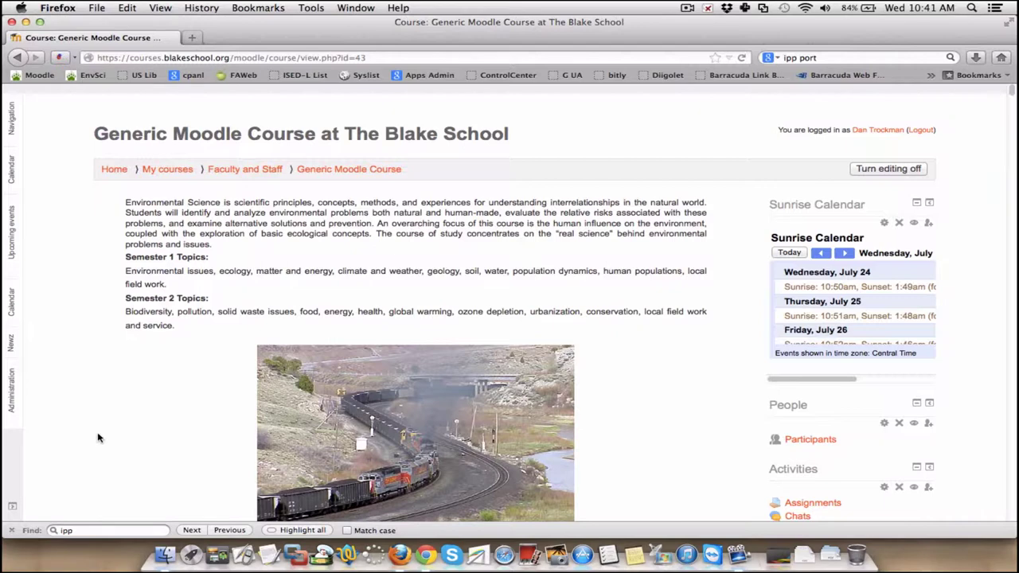
pyautogui.scroll(-3, 99, 437)
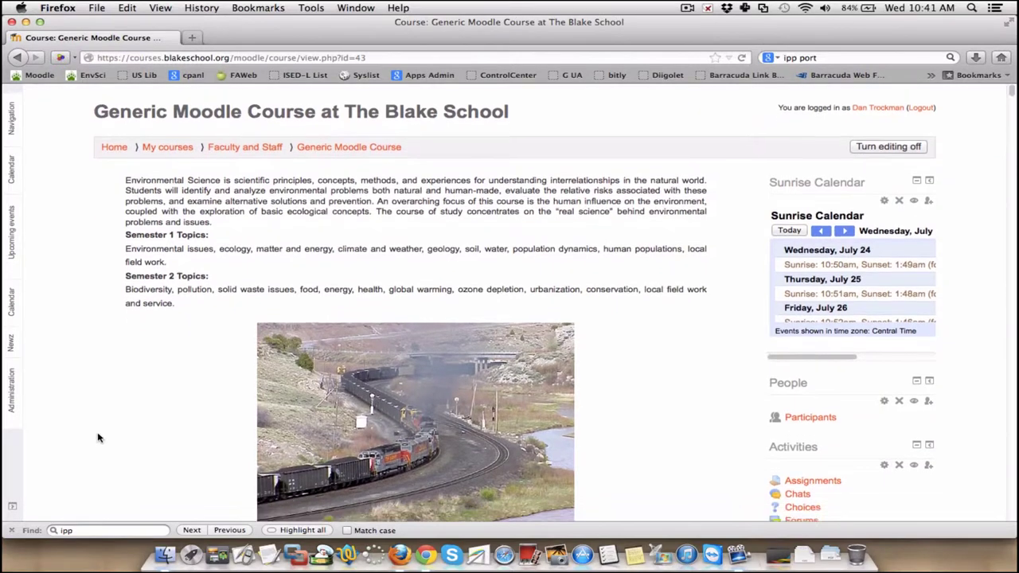
pyautogui.scroll(3, 97, 439)
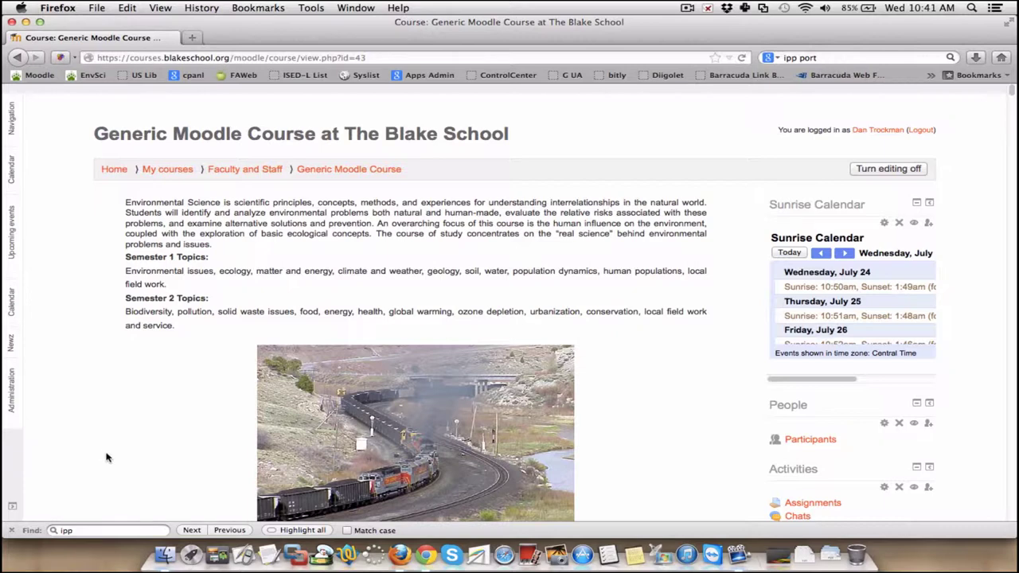
pyautogui.scroll(-1, 108, 456)
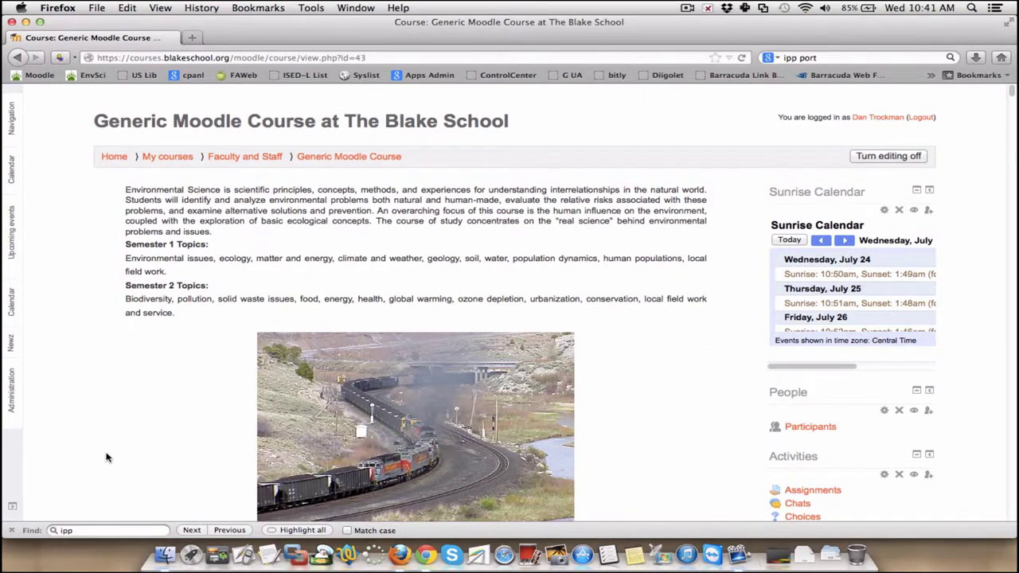
pyautogui.scroll(-10, 107, 457)
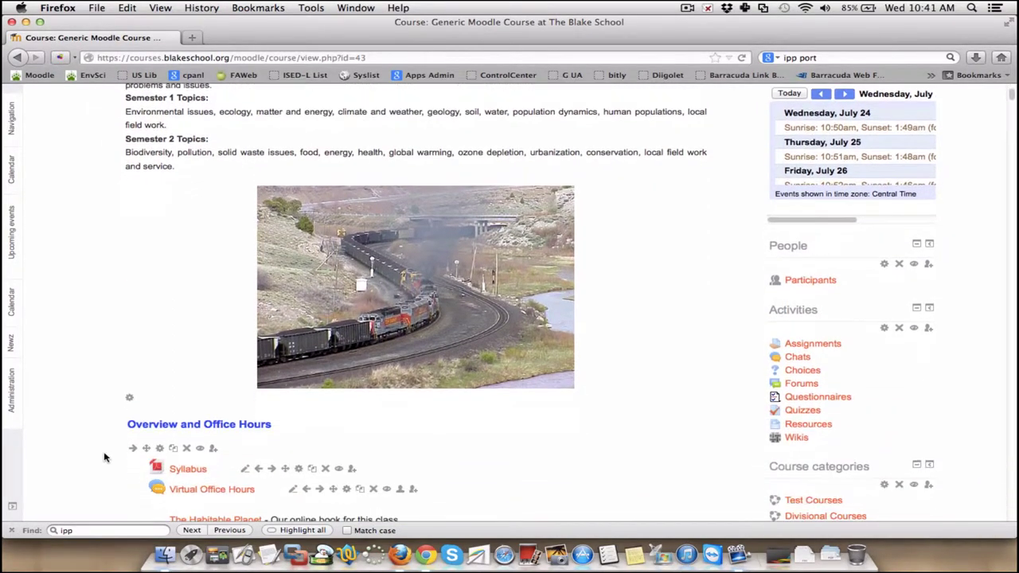
pyautogui.scroll(-1, 104, 456)
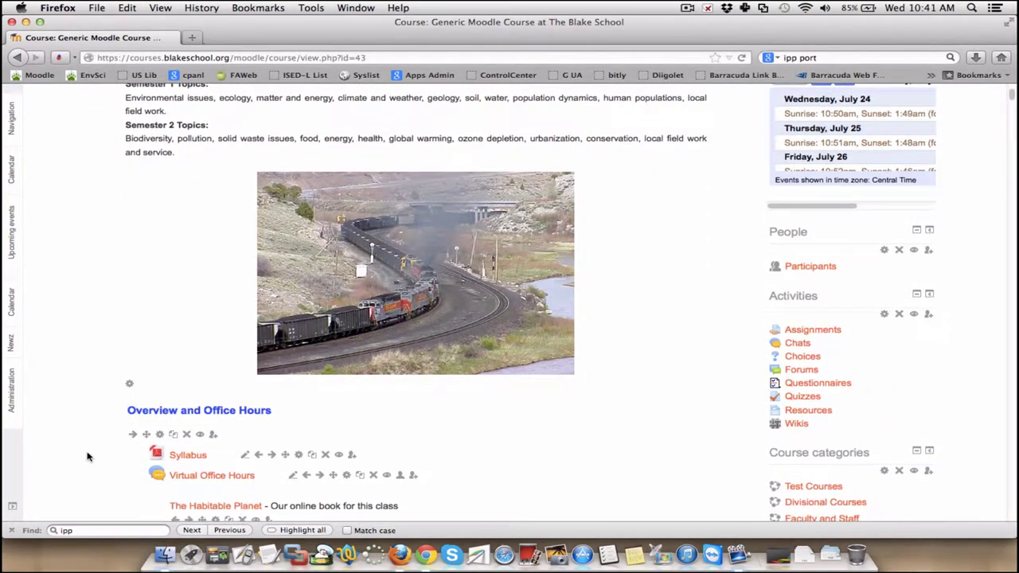
pyautogui.scroll(-6, 88, 456)
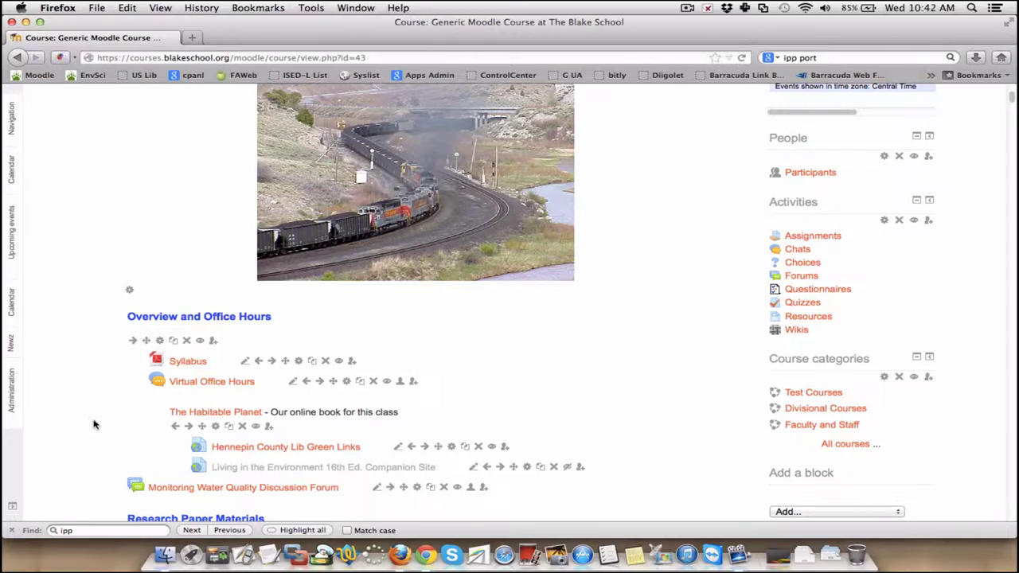
pyautogui.scroll(6, 80, 390)
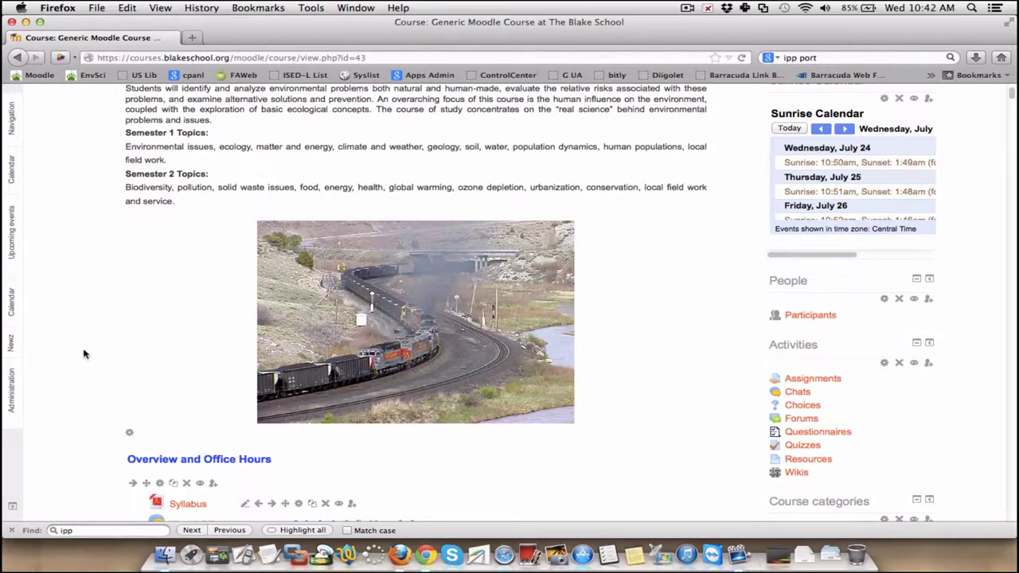
pyautogui.scroll(-3, 87, 368)
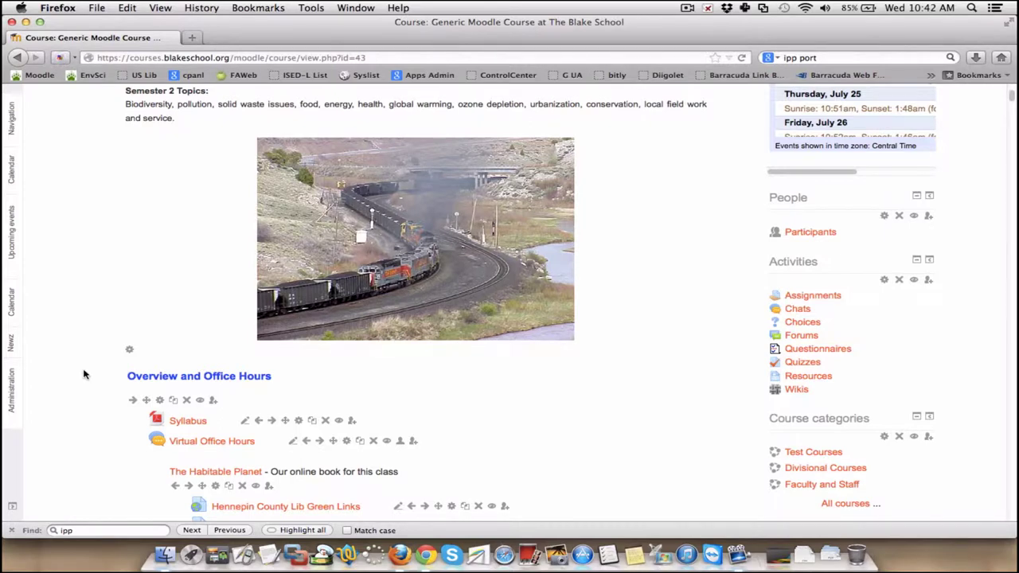
pyautogui.scroll(5, 84, 374)
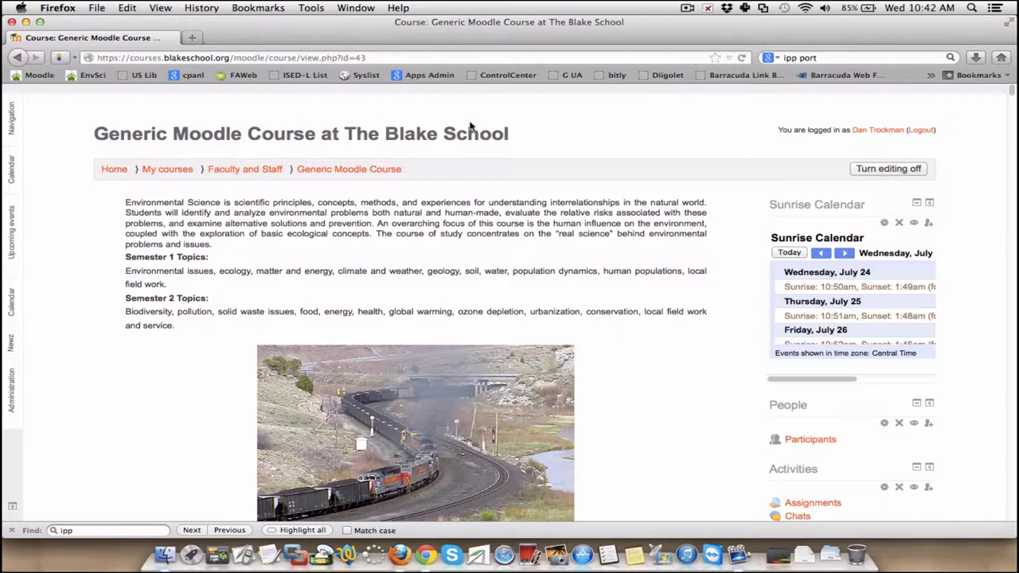
pyautogui.scroll(-3, 131, 394)
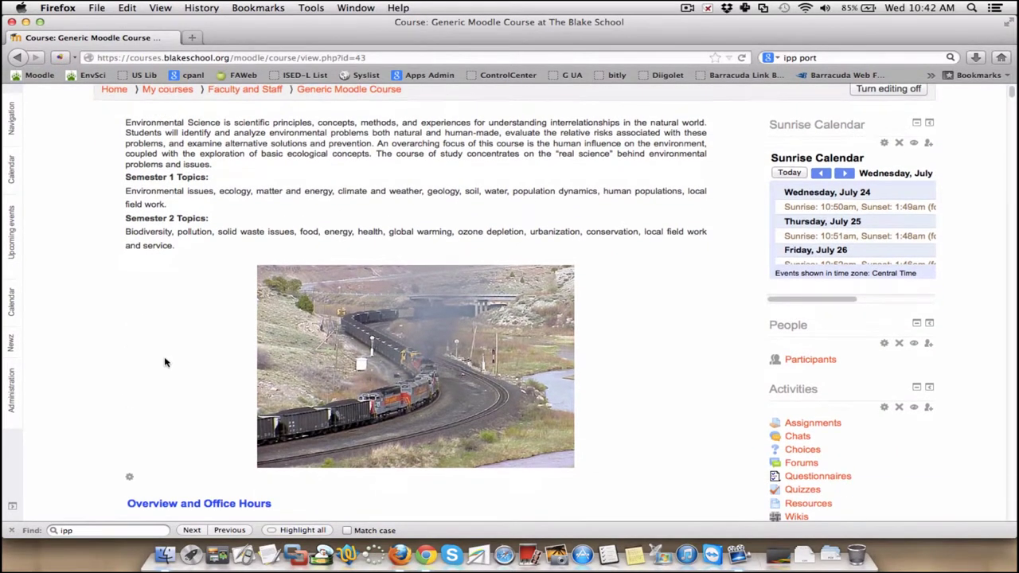
pyautogui.scroll(3, 155, 370)
pyautogui.scroll(-3, 118, 402)
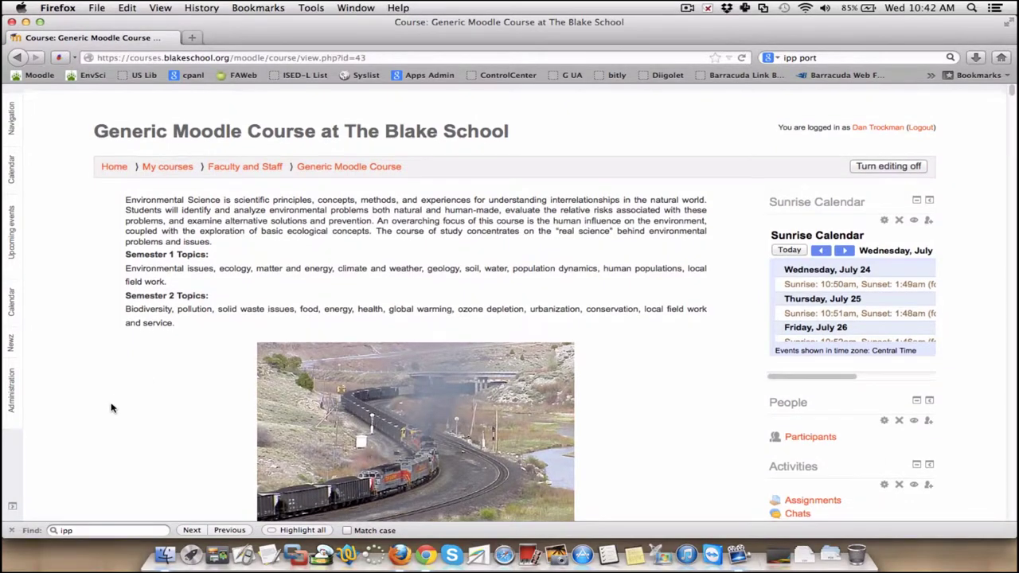
pyautogui.scroll(-15, 111, 408)
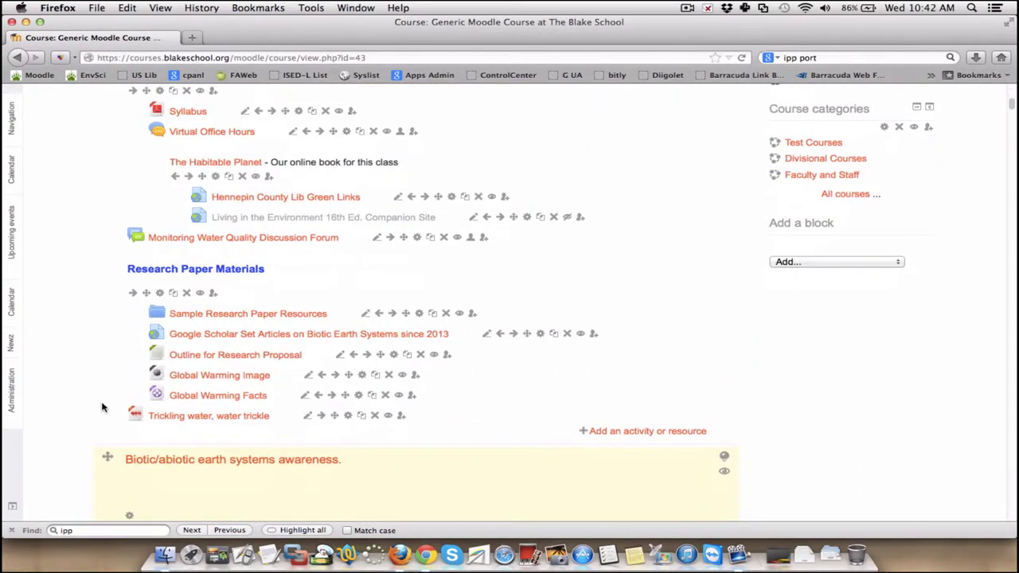
pyautogui.click(620, 434)
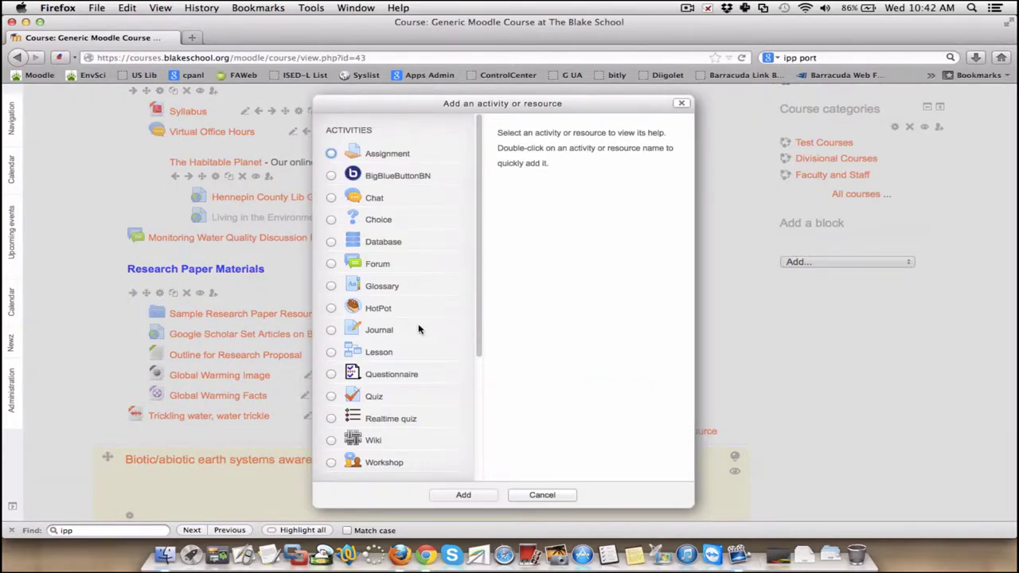
# Pick Questionnaire in the chooser and add it to the course.
pyautogui.scroll(-1, 423, 331)
pyautogui.scroll(-1, 424, 333)
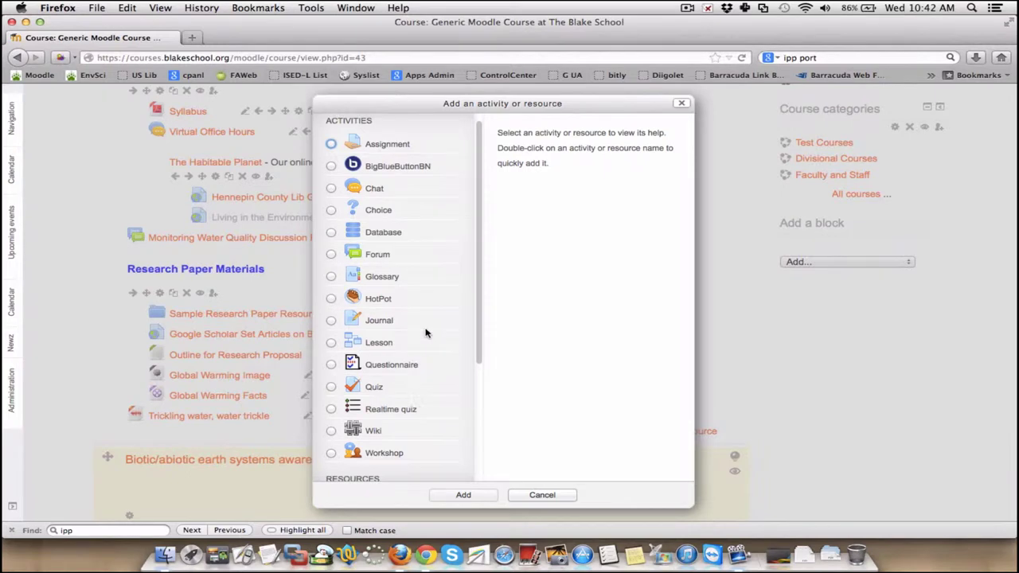
pyautogui.scroll(-10, 425, 333)
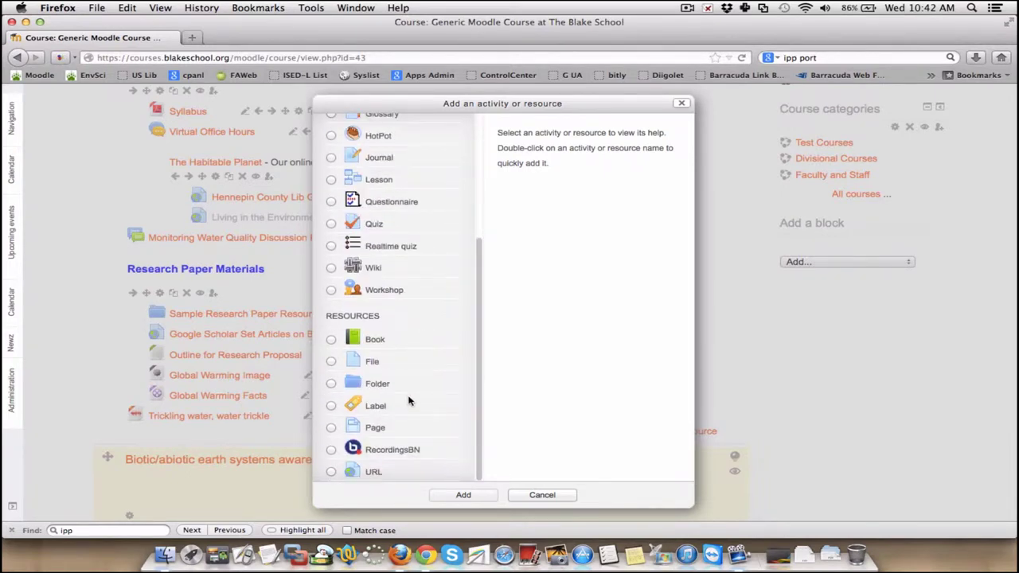
pyautogui.scroll(10, 408, 401)
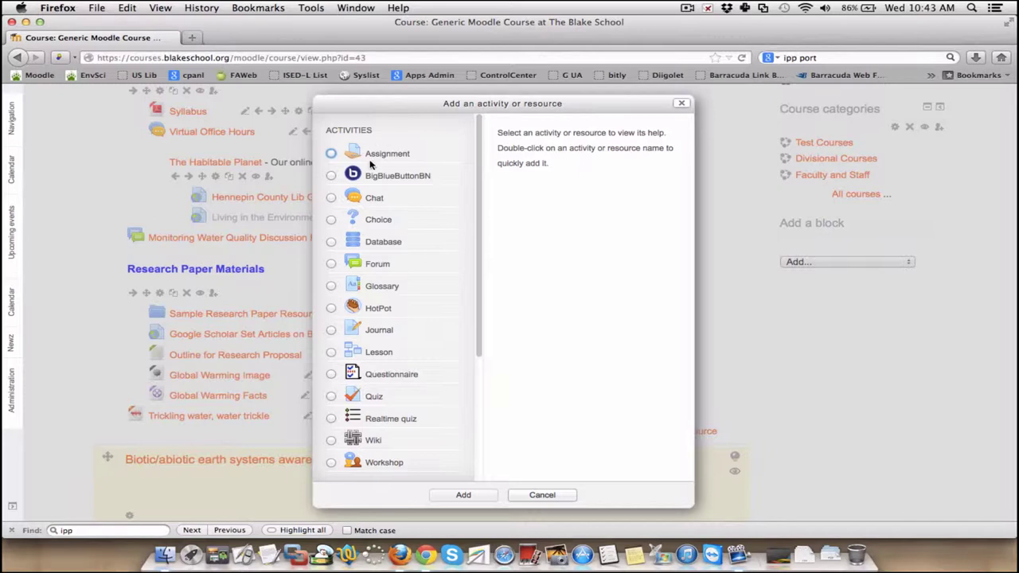
pyautogui.click(331, 374)
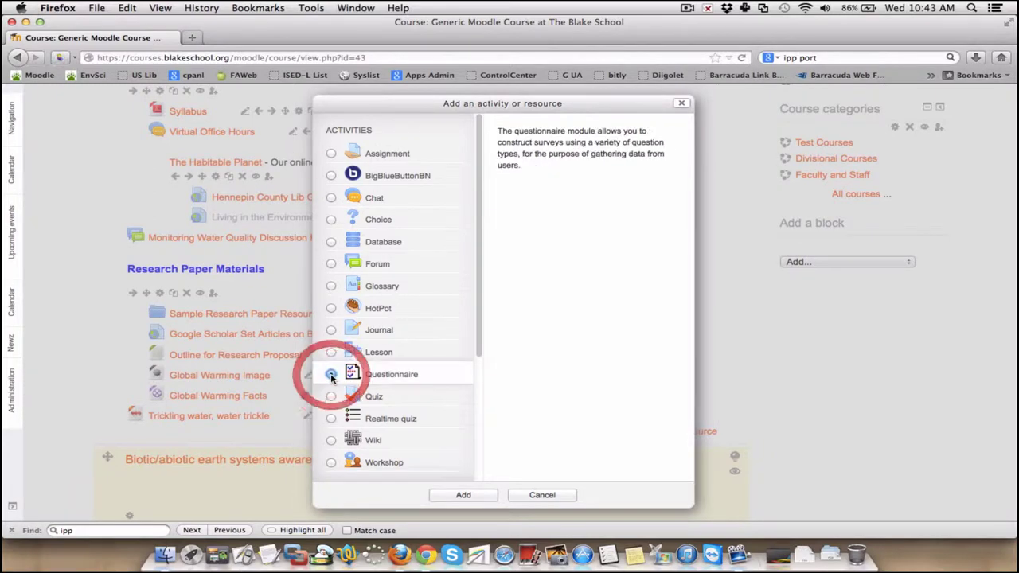
pyautogui.click(465, 495)
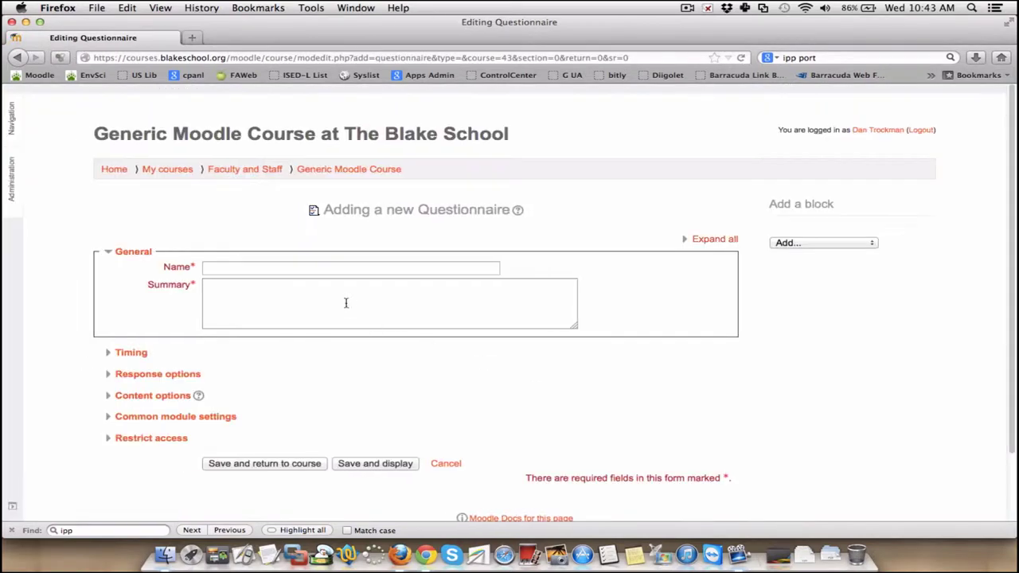
# Name the questionnaire 'How is Moodle 2 going for you thus far?'.
pyautogui.click(325, 268)
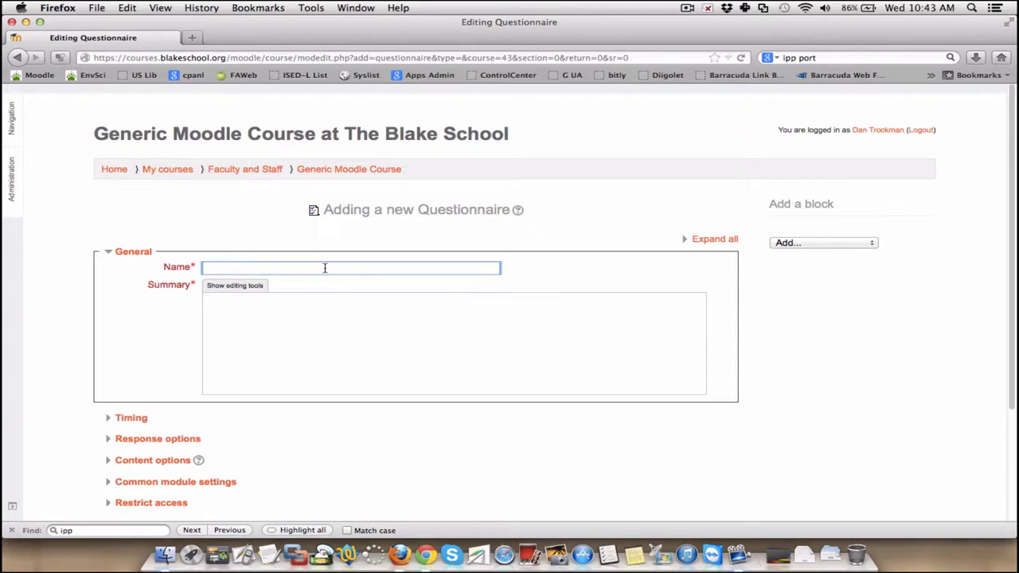
pyautogui.write('How is it')
pyautogui.press('BackSpace')
pyautogui.press('BackSpace')
pyautogui.write('moodle')
pyautogui.press('BackSpace')
pyautogui.press('BackSpace')
pyautogui.press('BackSpace')
pyautogui.press('BackSpace')
pyautogui.press('BackSpace')
pyautogui.press('BackSpace')
pyautogui.write('Moodle 2 going ')
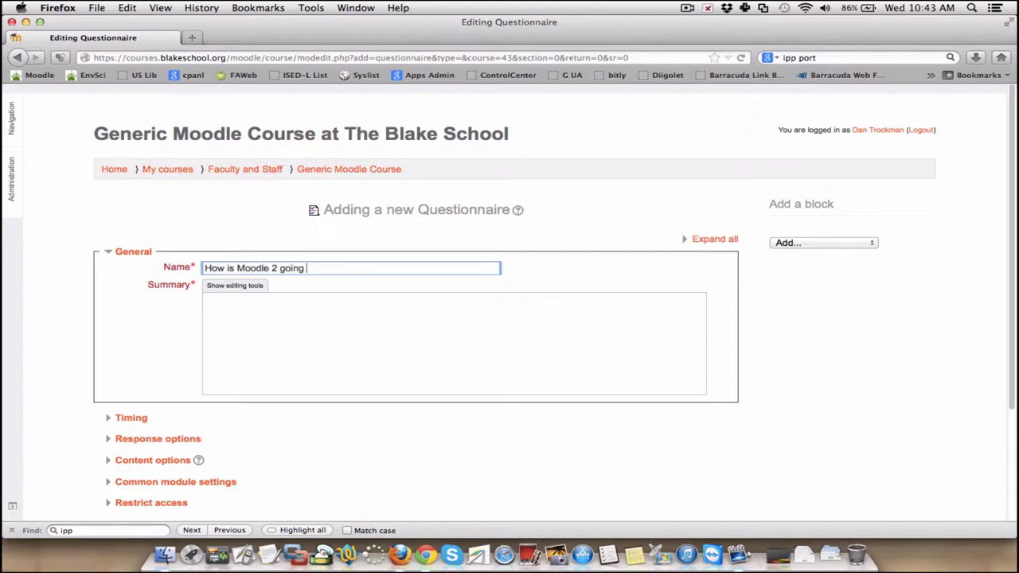
pyautogui.write('for you thus far?')
# Write the summary 'Please provide your responses in this questionnaire for me.'.
pyautogui.click(263, 306)
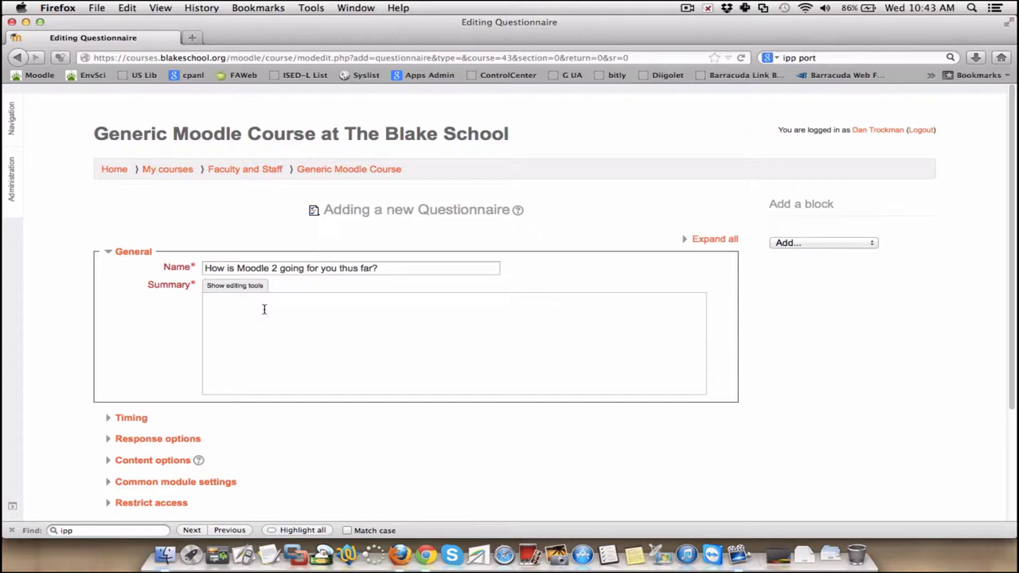
pyautogui.write('Please provide your responses in the')
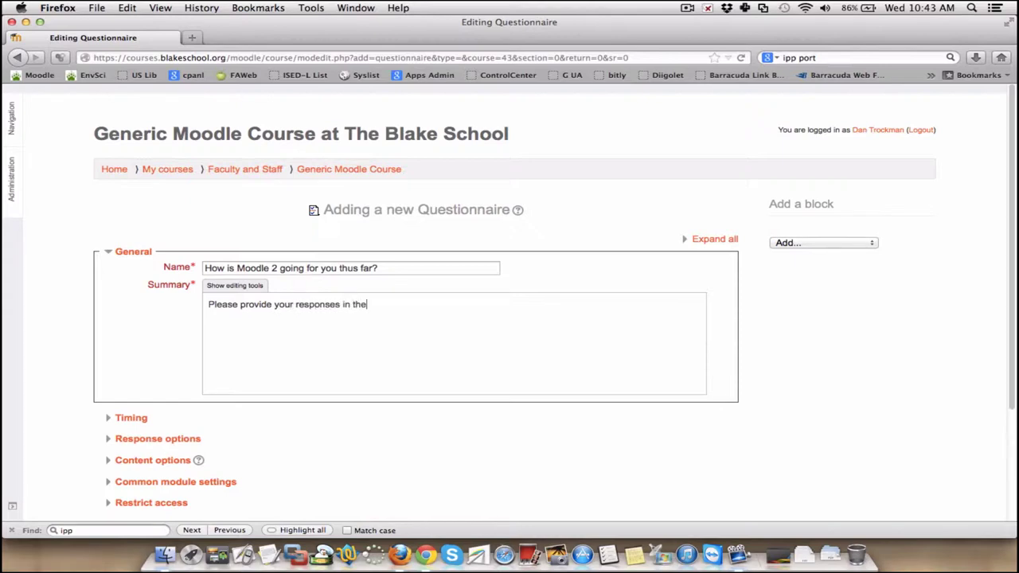
pyautogui.press('BackSpace')
pyautogui.write('is questionaire for me.')
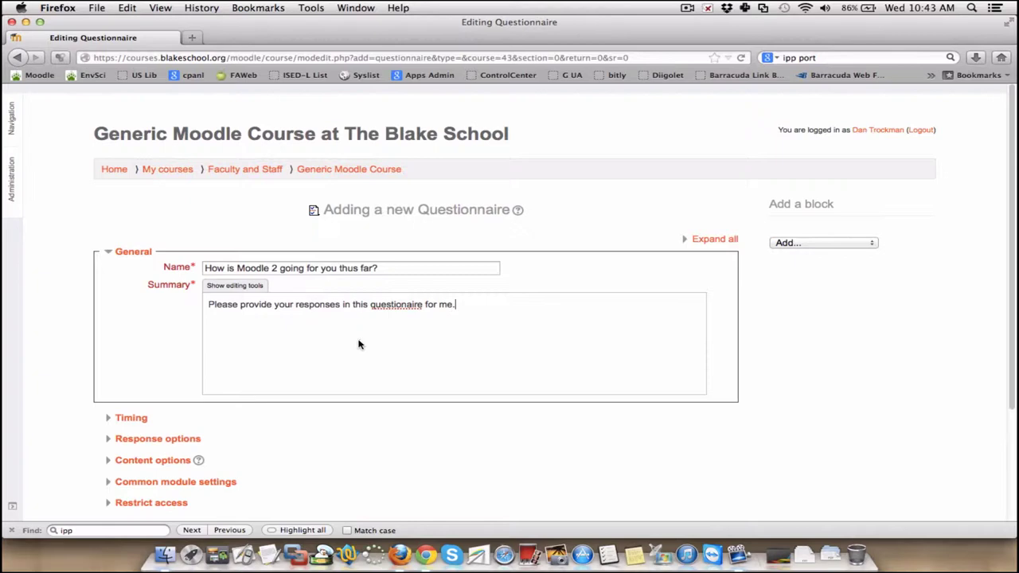
pyautogui.click(404, 307)
pyautogui.write('n')
pyautogui.scroll(-3, 391, 343)
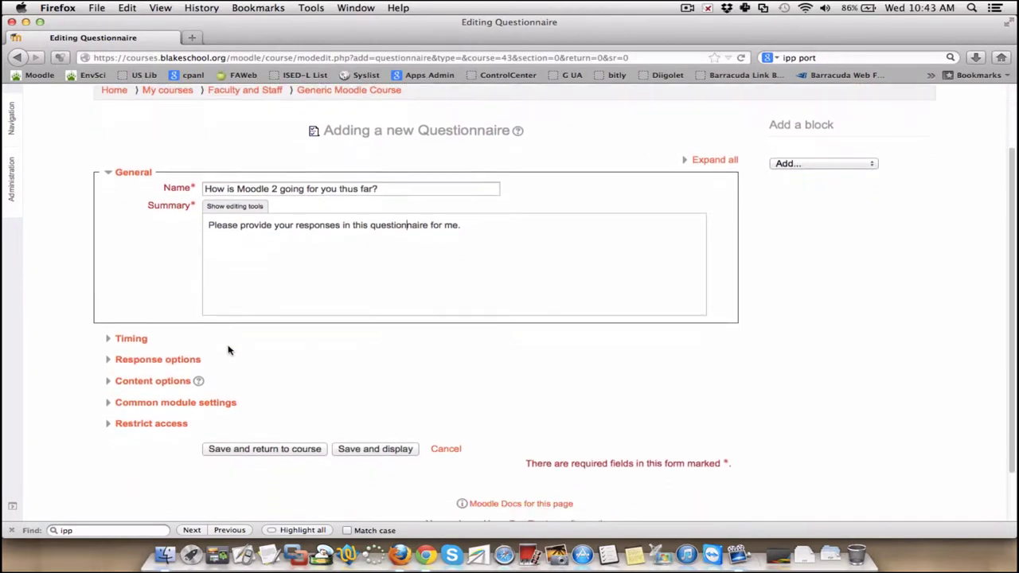
# Expand the Timing and Response options sections and view help on the response Type.
pyautogui.click(111, 341)
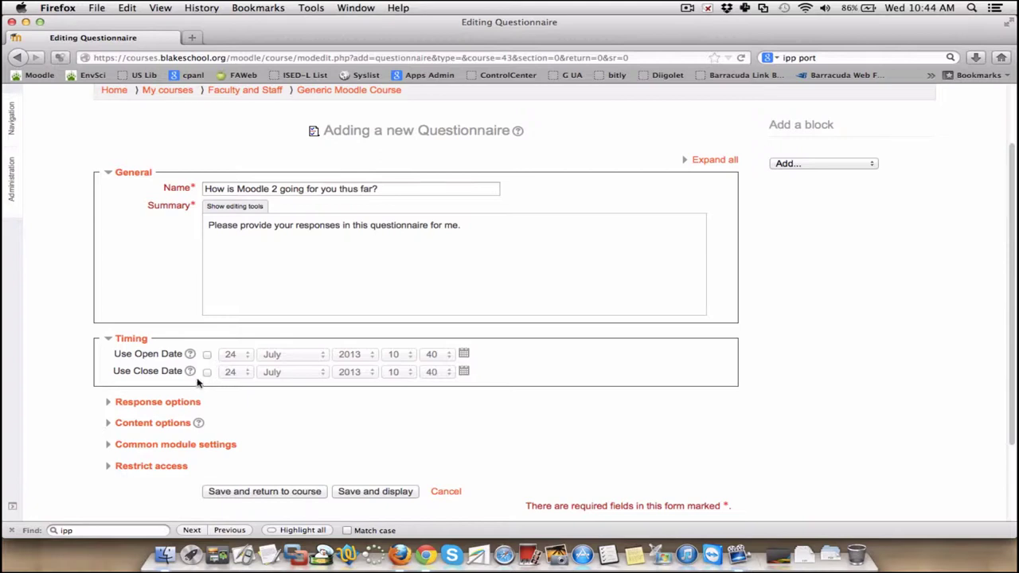
pyautogui.click(159, 402)
pyautogui.scroll(-3, 373, 408)
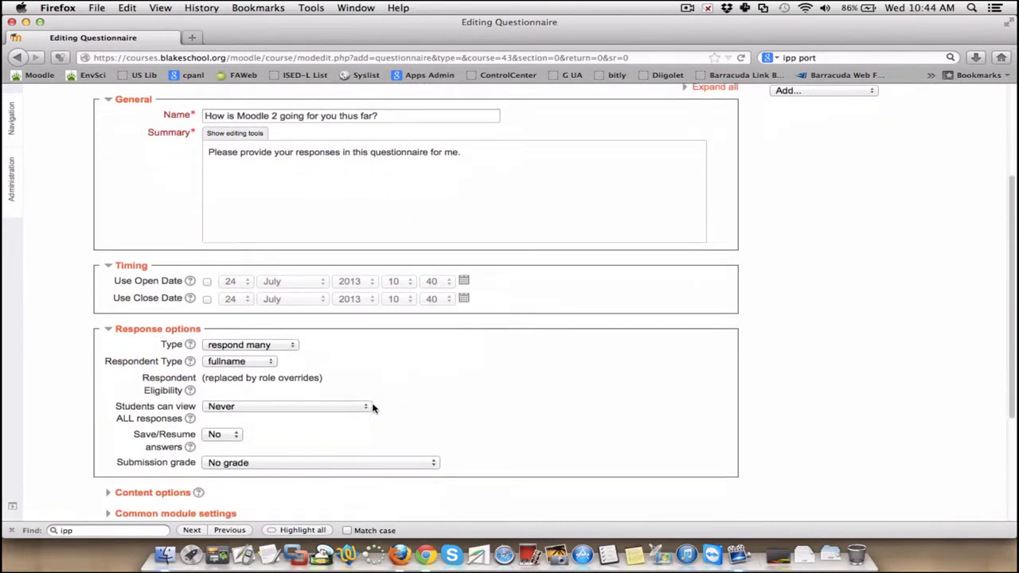
pyautogui.click(189, 306)
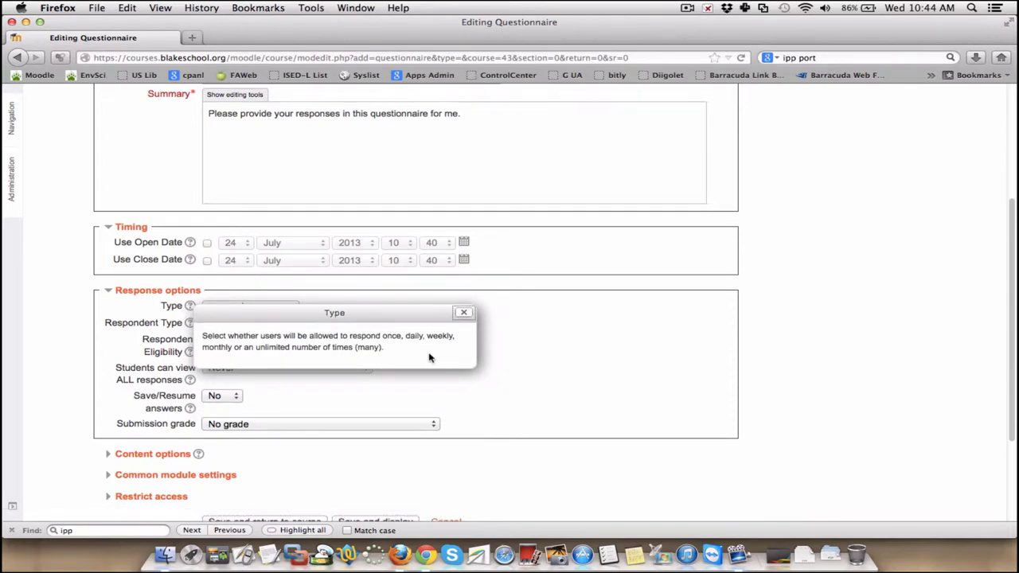
# Set the response Type to respond once, keeping Respondent Type as fullname.
pyautogui.click(465, 315)
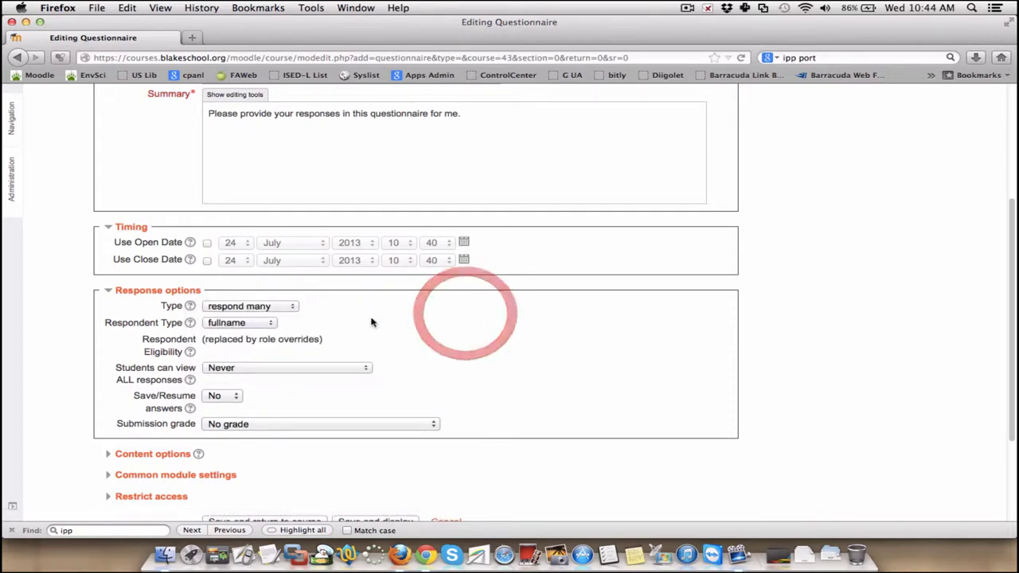
pyautogui.click(272, 307)
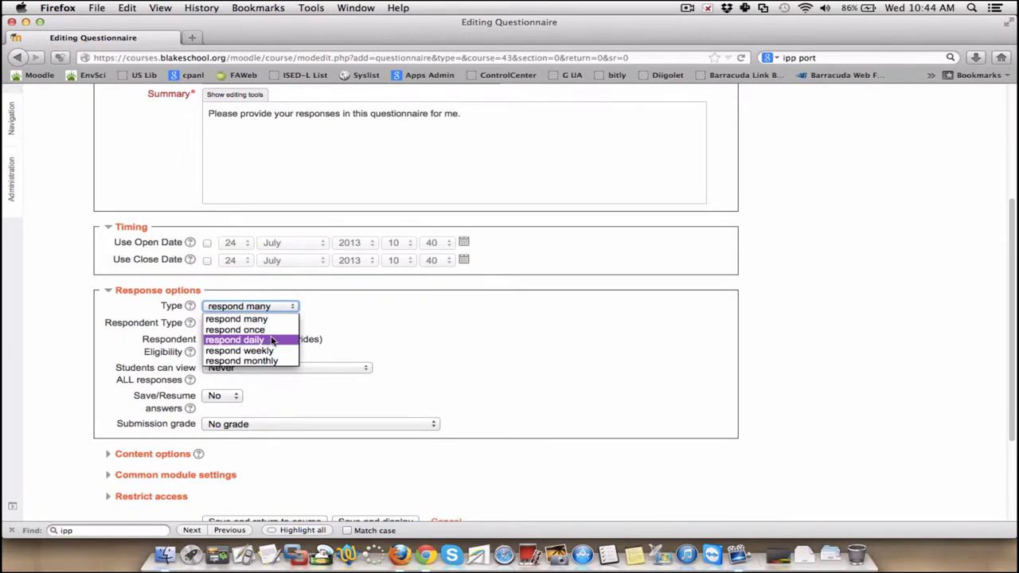
pyautogui.click(513, 326)
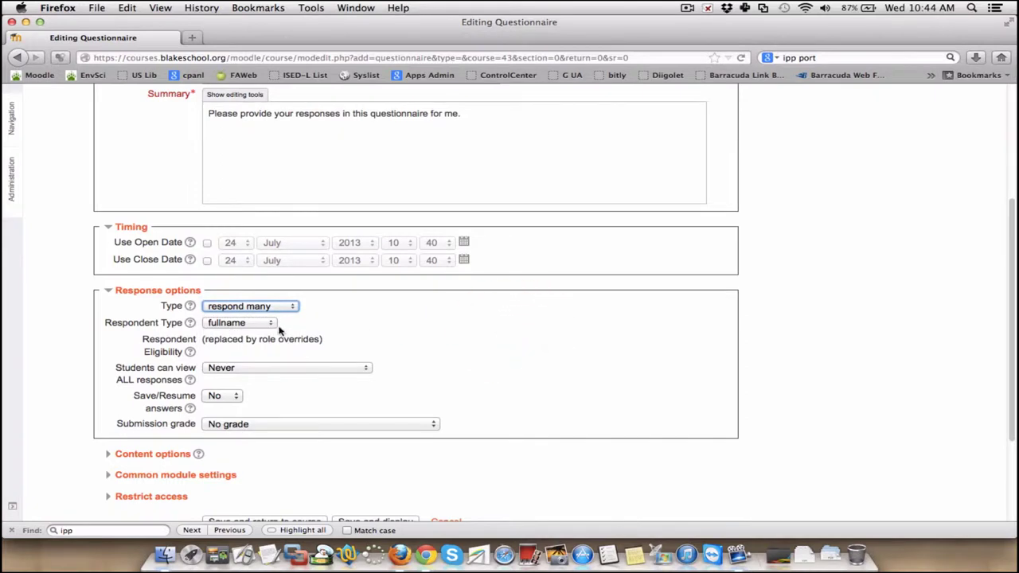
pyautogui.click(250, 324)
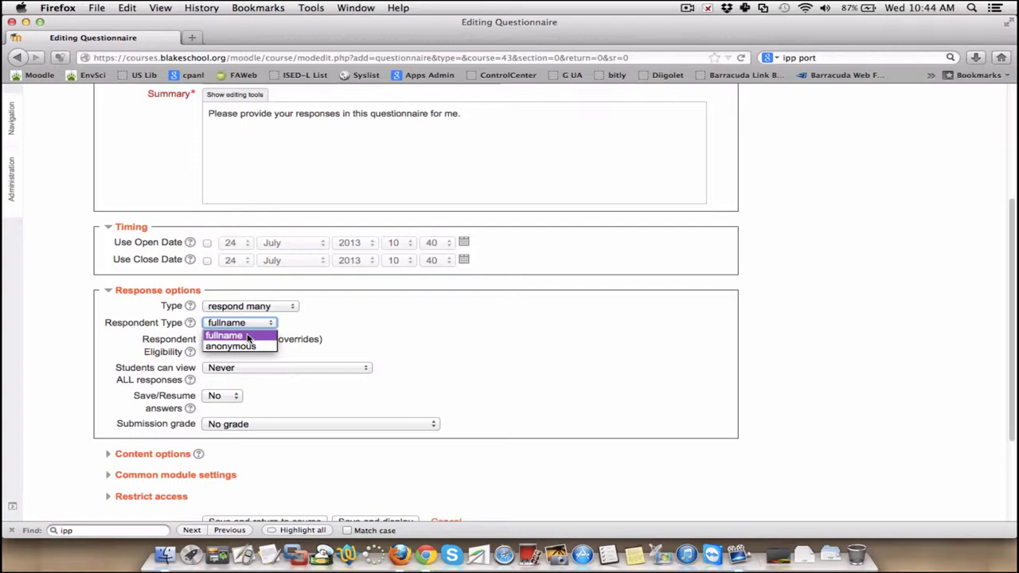
pyautogui.click(410, 334)
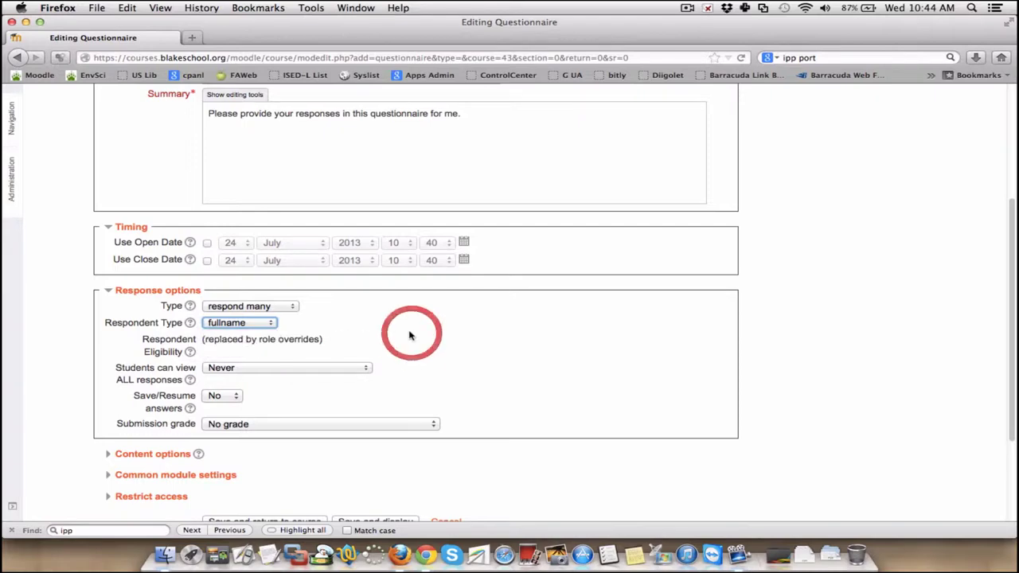
pyautogui.click(268, 309)
pyautogui.click(258, 328)
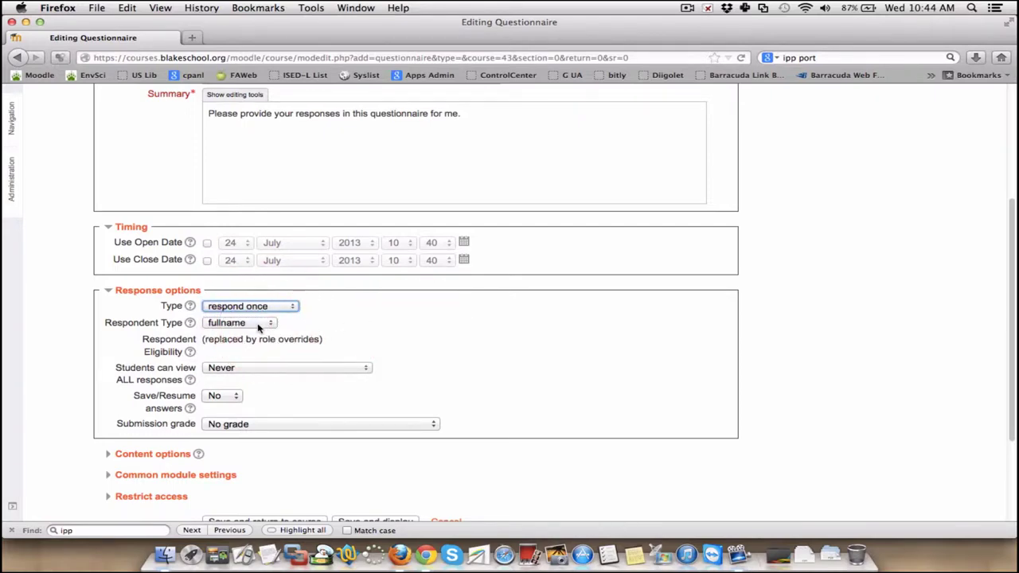
pyautogui.scroll(-3, 461, 354)
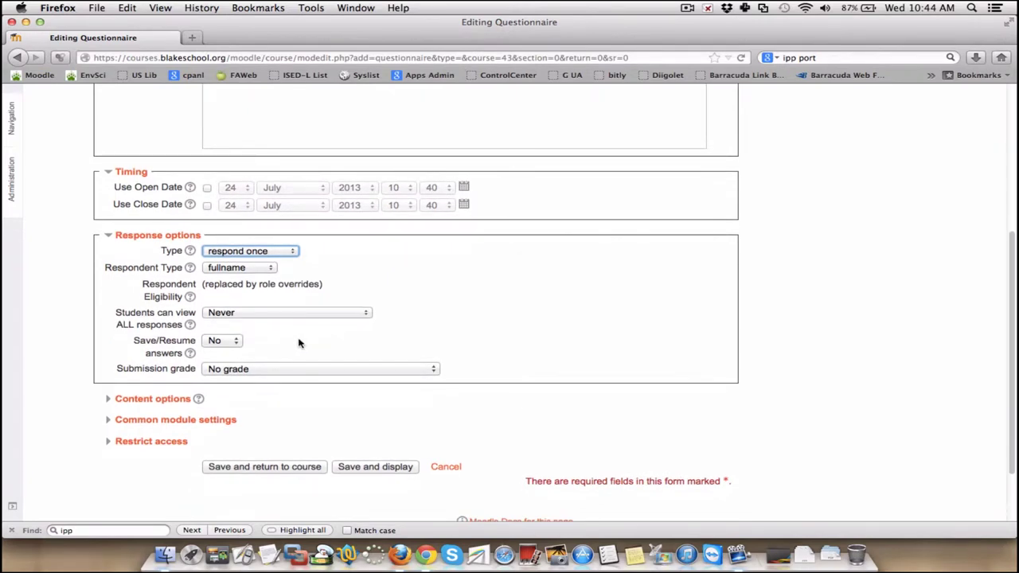
# Leave 'Students can view ALL responses' at Never and Submission grade at No grade.
pyautogui.click(272, 316)
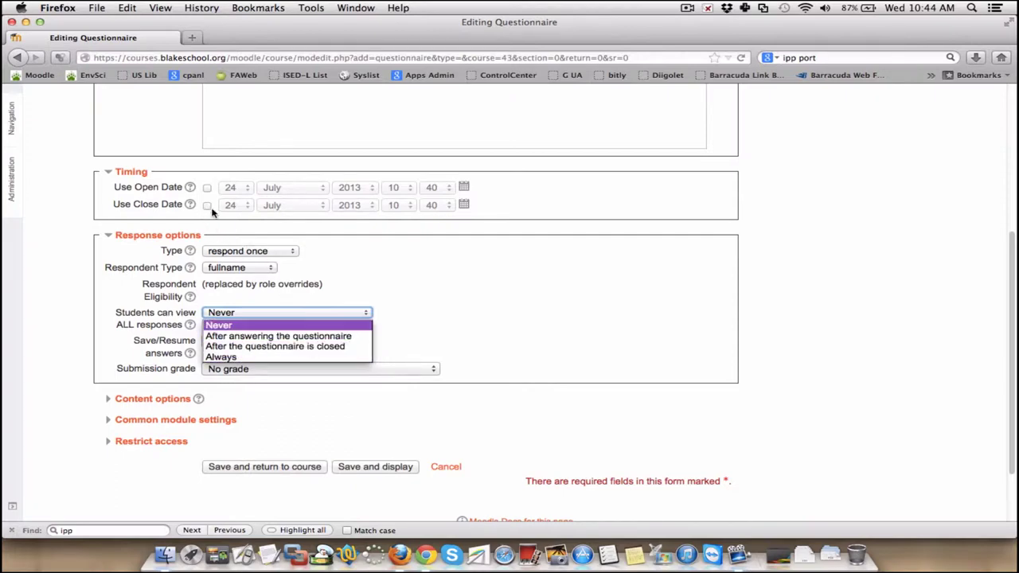
pyautogui.click(482, 325)
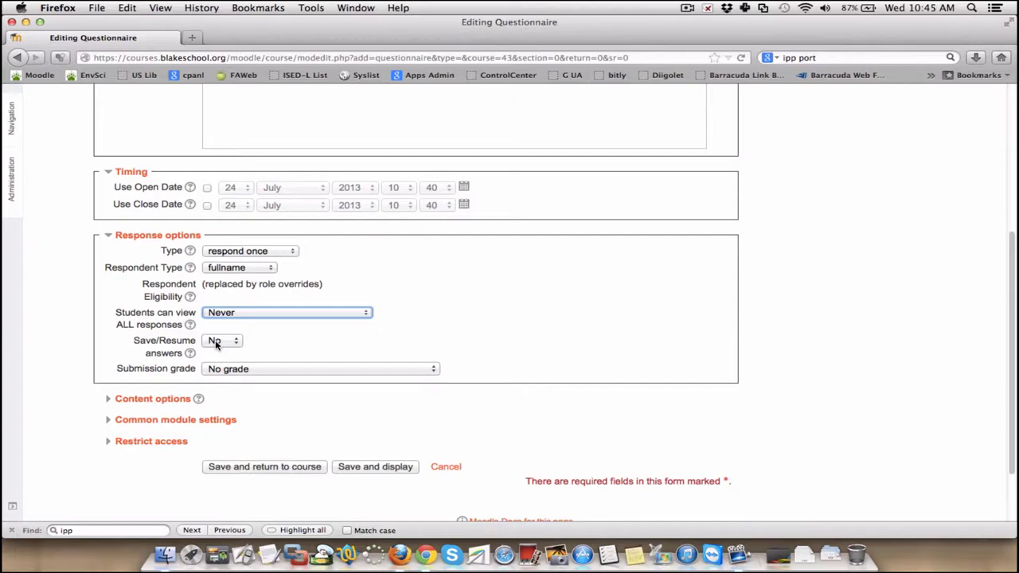
pyautogui.scroll(-1, 326, 345)
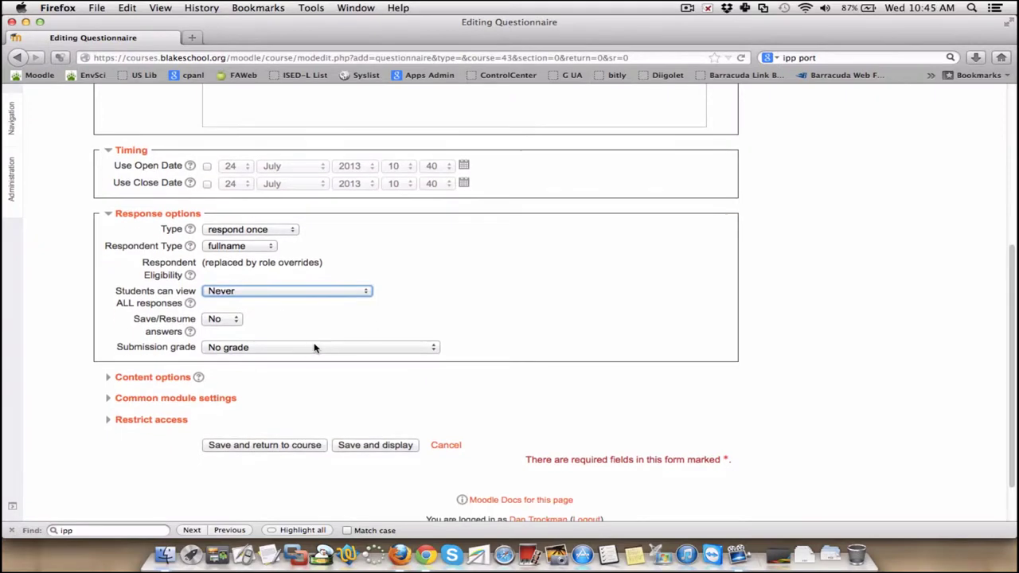
pyautogui.click(303, 354)
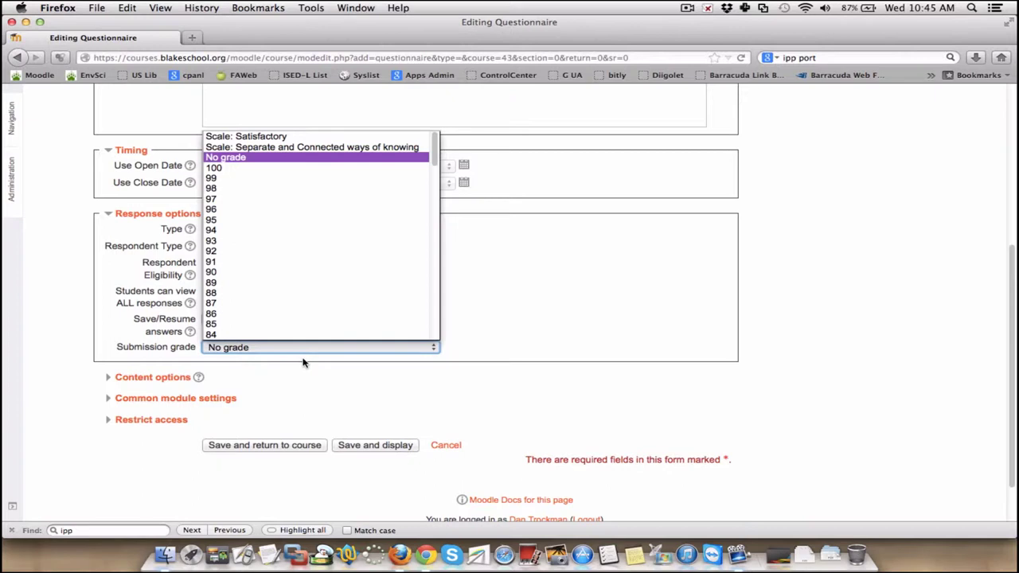
pyautogui.click(302, 361)
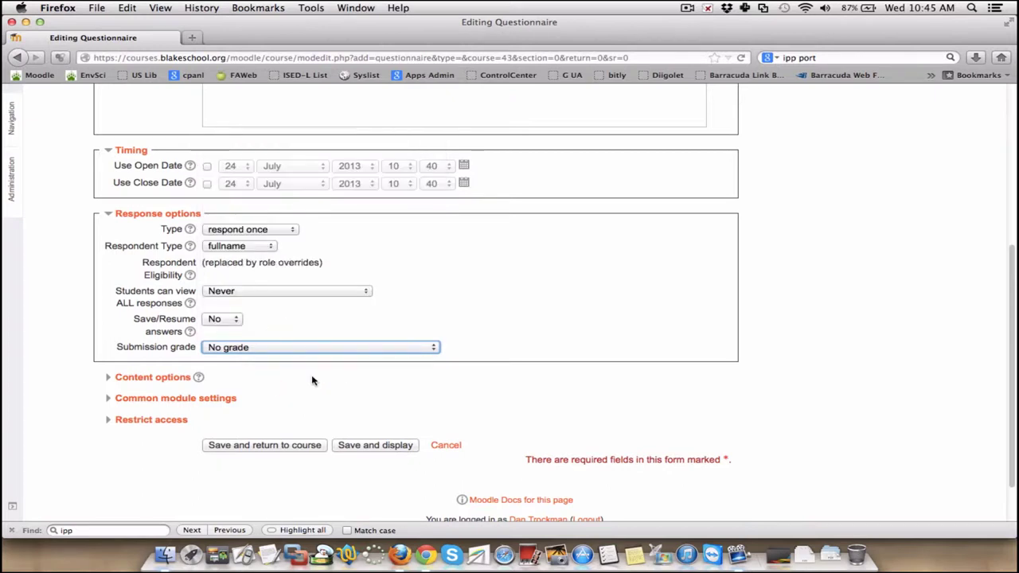
pyautogui.scroll(-2, 312, 380)
# Expand Content options and Common module settings, showing Visible as Show and Group mode as No groups.
pyautogui.click(154, 334)
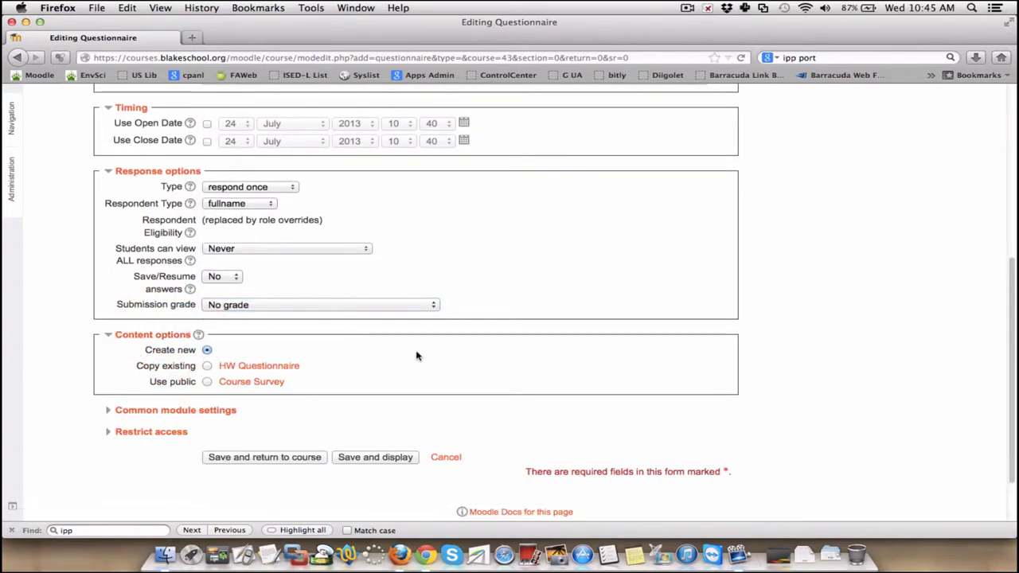
pyautogui.scroll(-1, 423, 355)
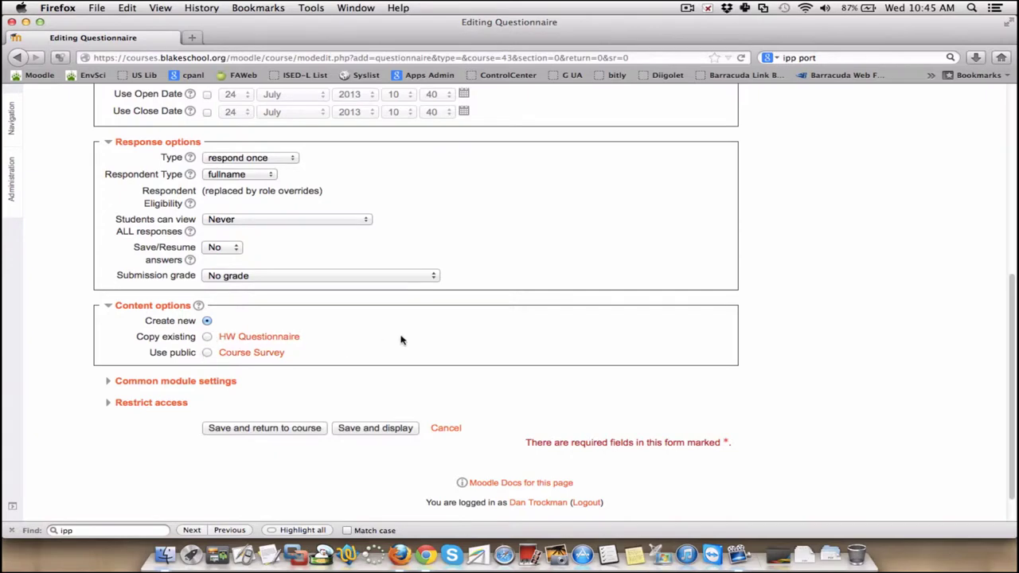
pyautogui.scroll(-1, 402, 341)
pyautogui.click(223, 343)
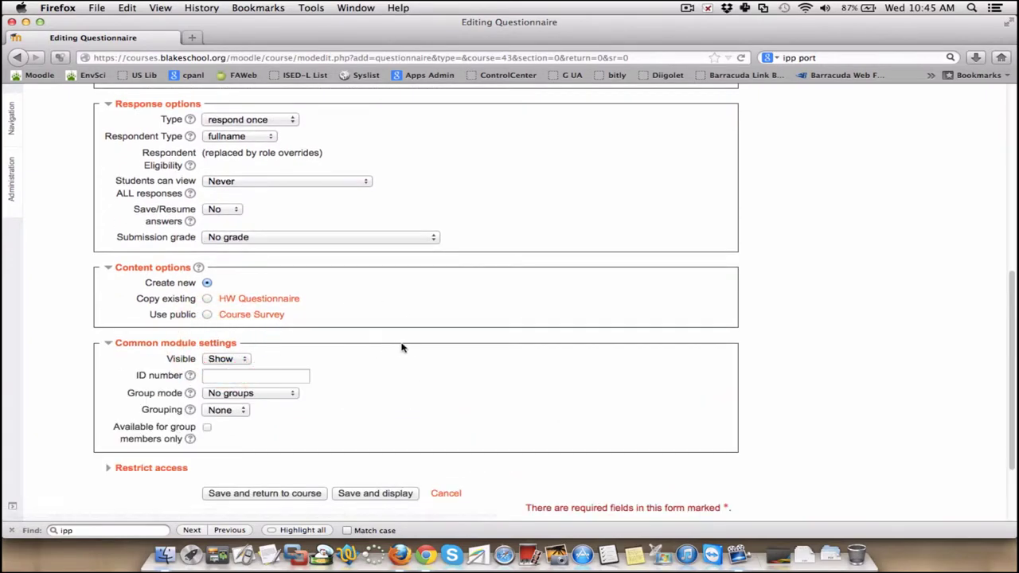
pyautogui.scroll(-1, 402, 345)
pyautogui.scroll(-3, 403, 346)
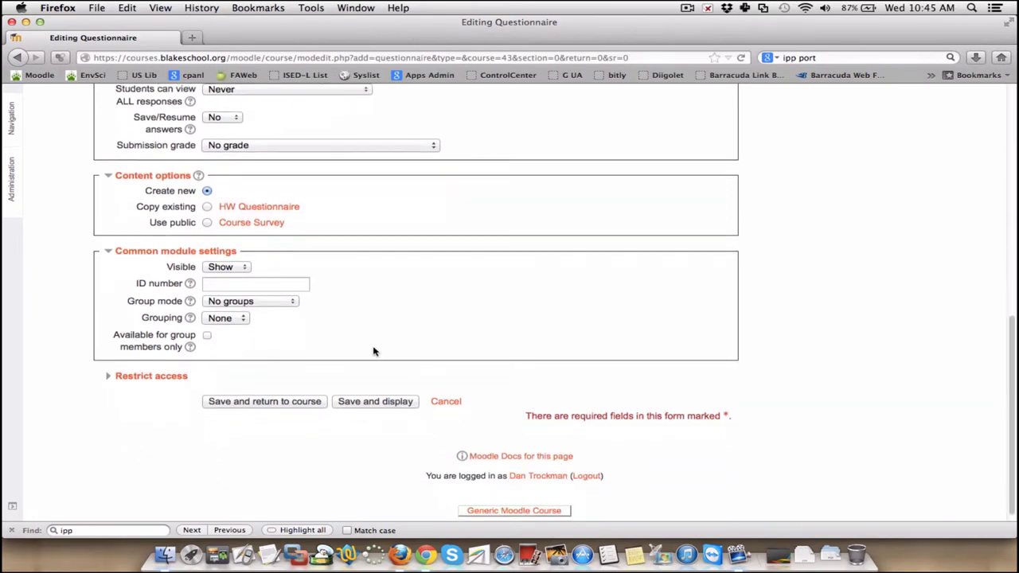
# Expand Restrict access and review its access dates, grade condition and user field conditions.
pyautogui.click(176, 376)
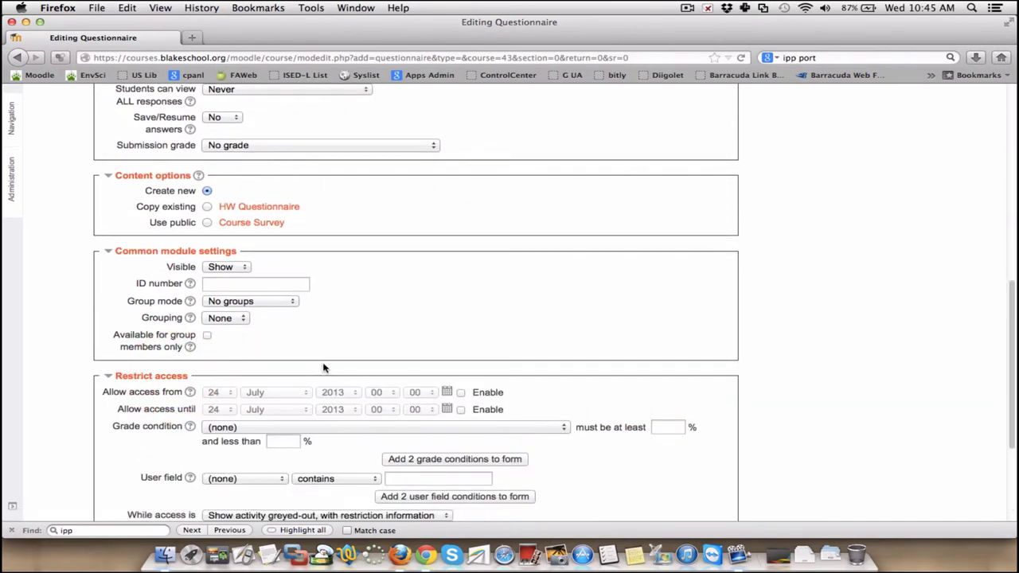
pyautogui.scroll(-1, 324, 366)
pyautogui.scroll(-3, 324, 366)
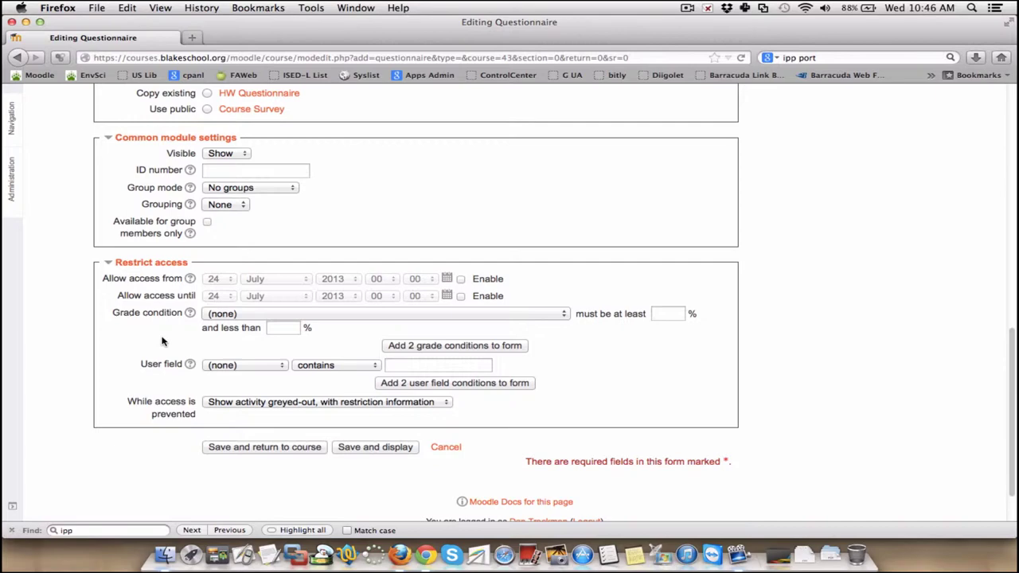
pyautogui.scroll(-3, 50, 372)
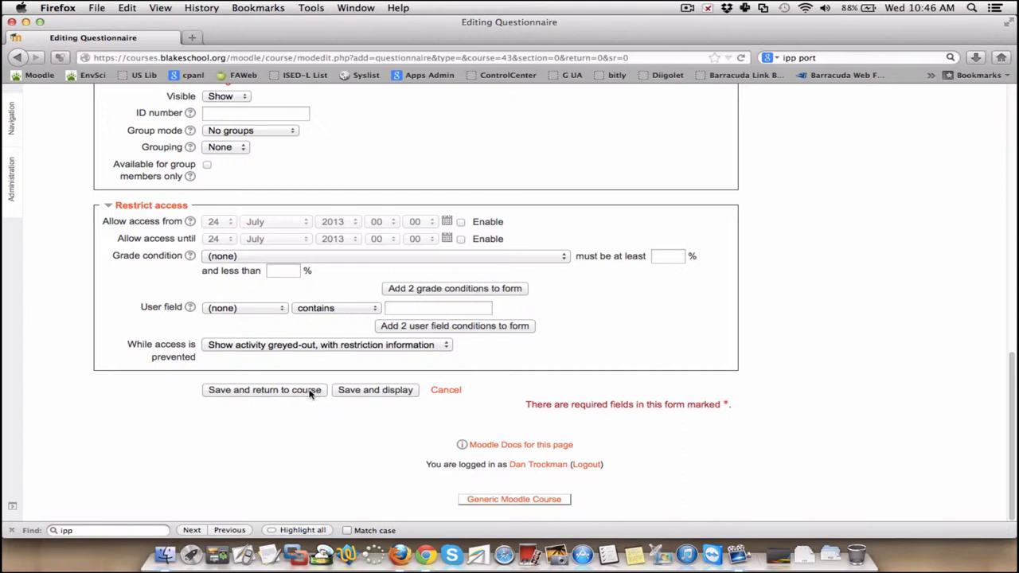
# Save the questionnaire, then add a Check Boxes question from its Questions page.
pyautogui.click(360, 392)
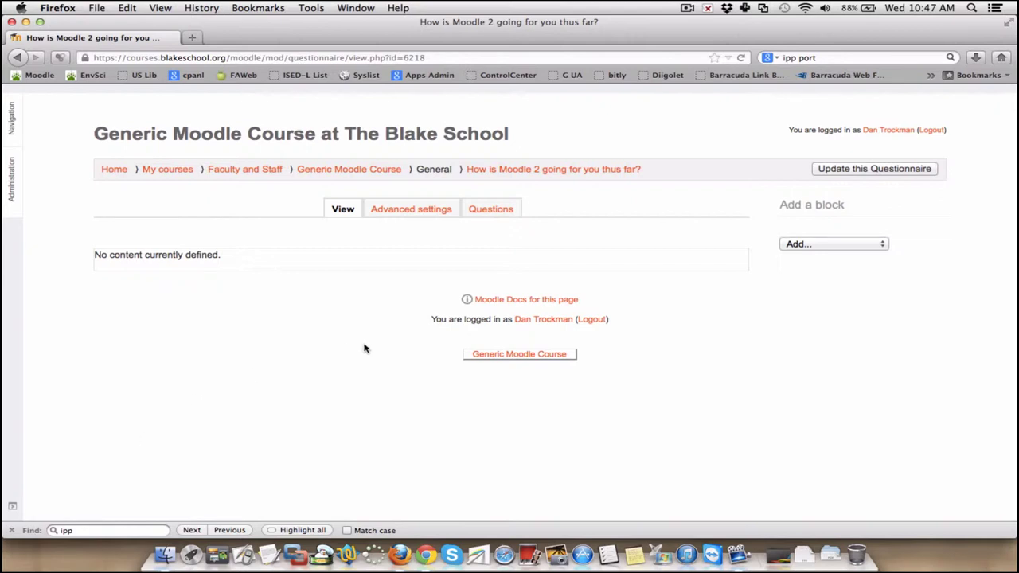
pyautogui.click(491, 211)
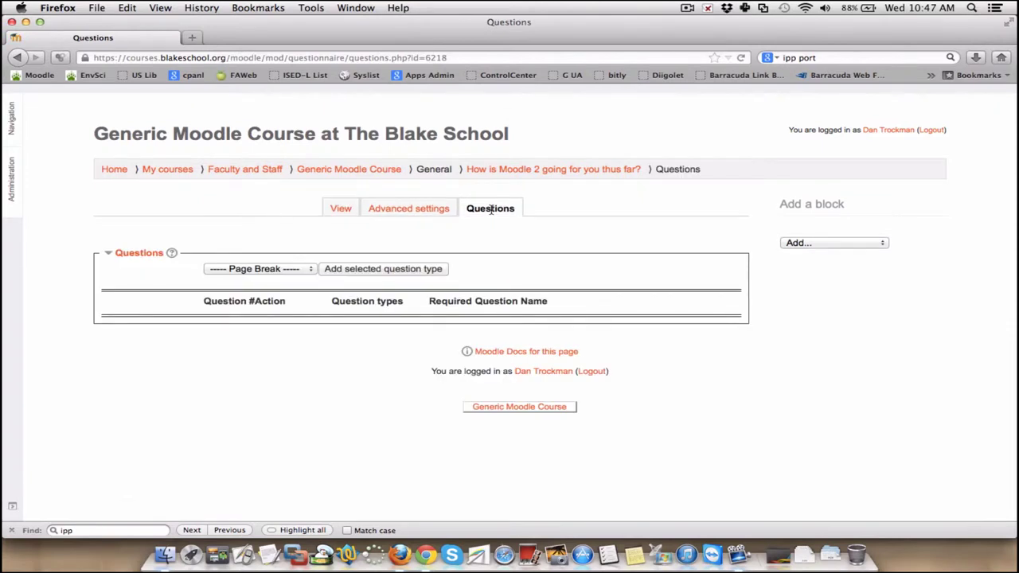
pyautogui.click(291, 270)
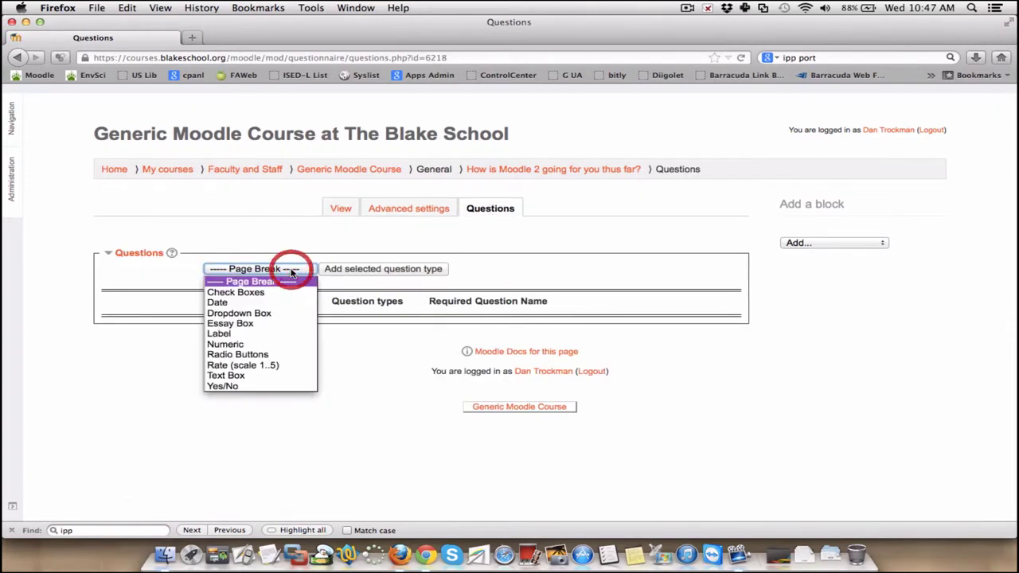
pyautogui.click(280, 293)
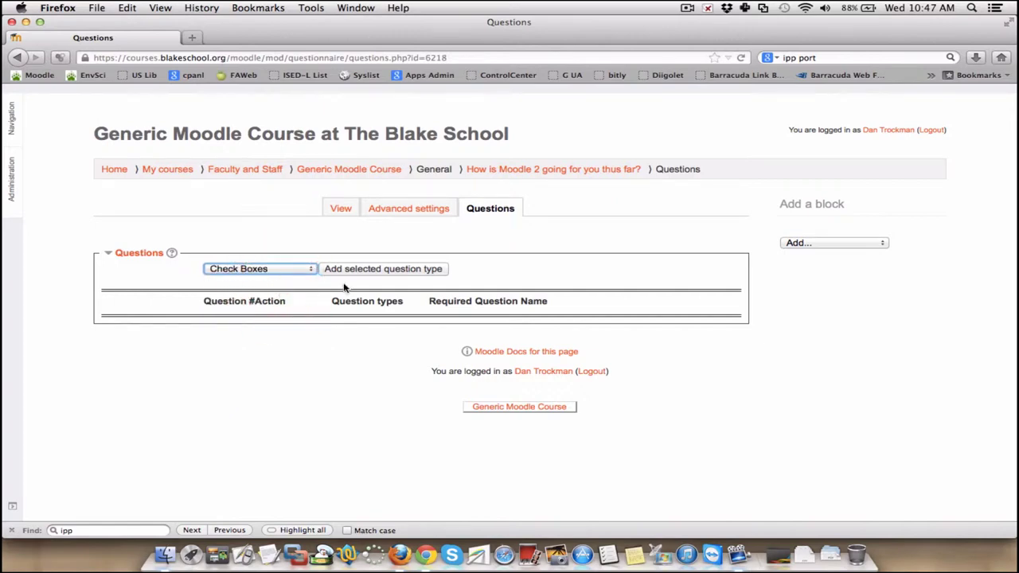
pyautogui.click(368, 269)
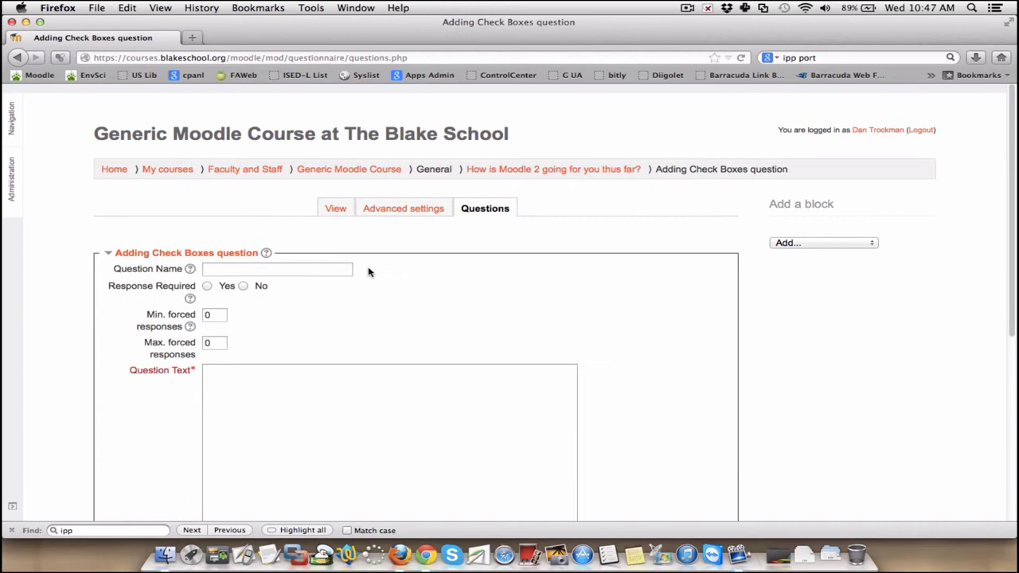
# Name the question 'Best things so far?' with text 'What are the best things so far about Moodle 2?'.
pyautogui.scroll(-2, 391, 310)
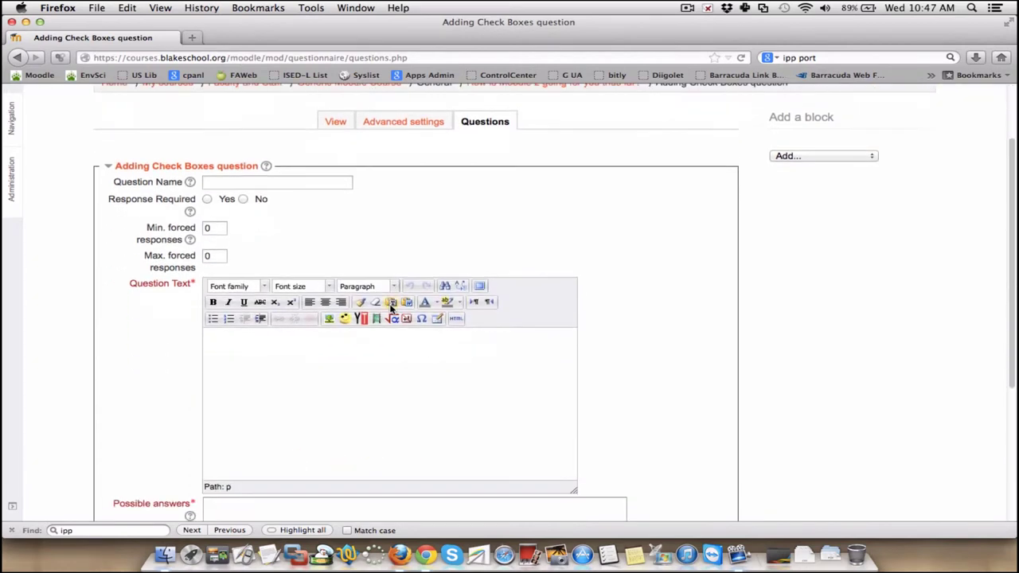
pyautogui.click(276, 184)
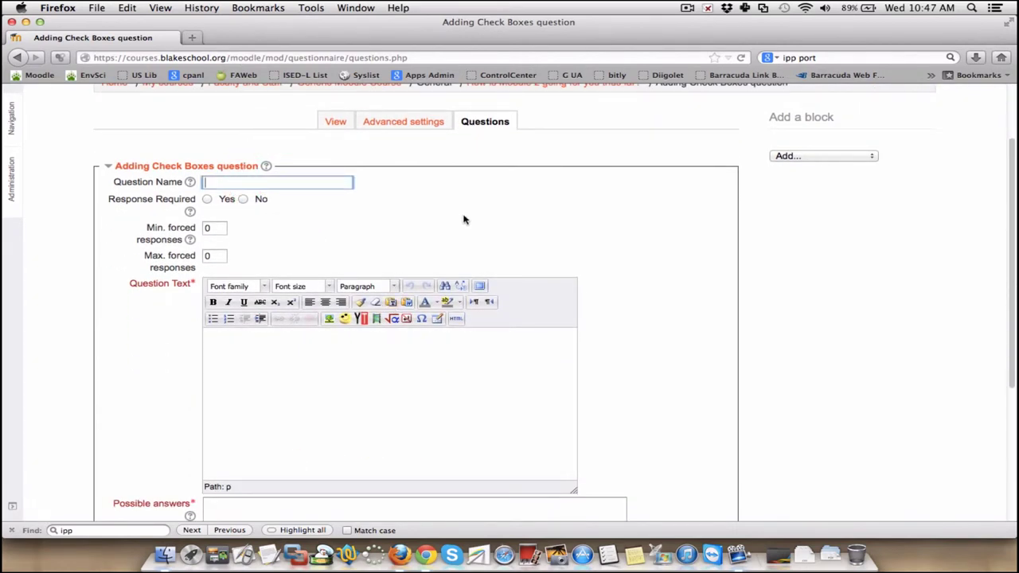
pyautogui.write('Best things so far?')
pyautogui.click(253, 336)
pyautogui.scroll(-1, 163, 332)
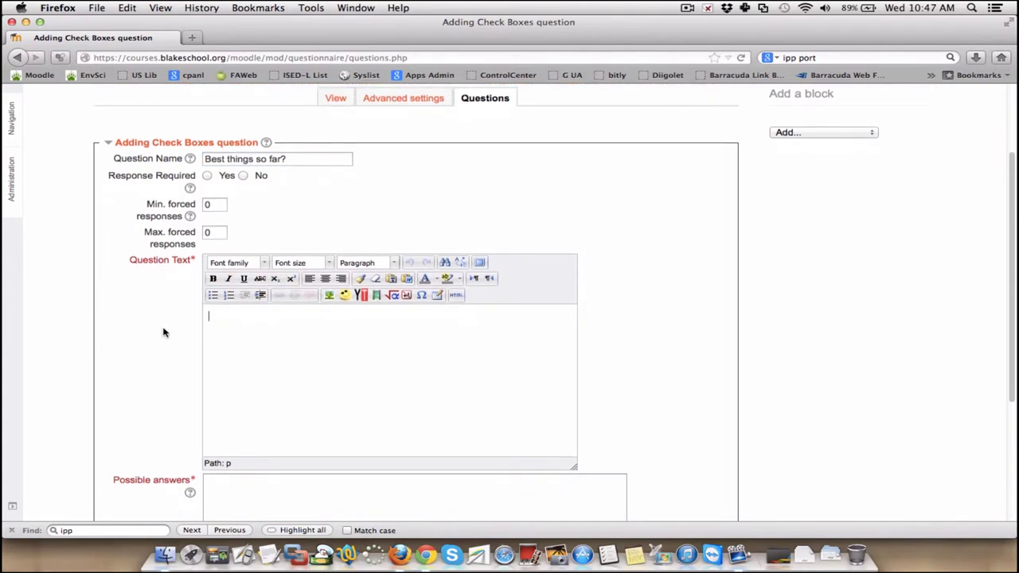
pyautogui.scroll(-3, 163, 332)
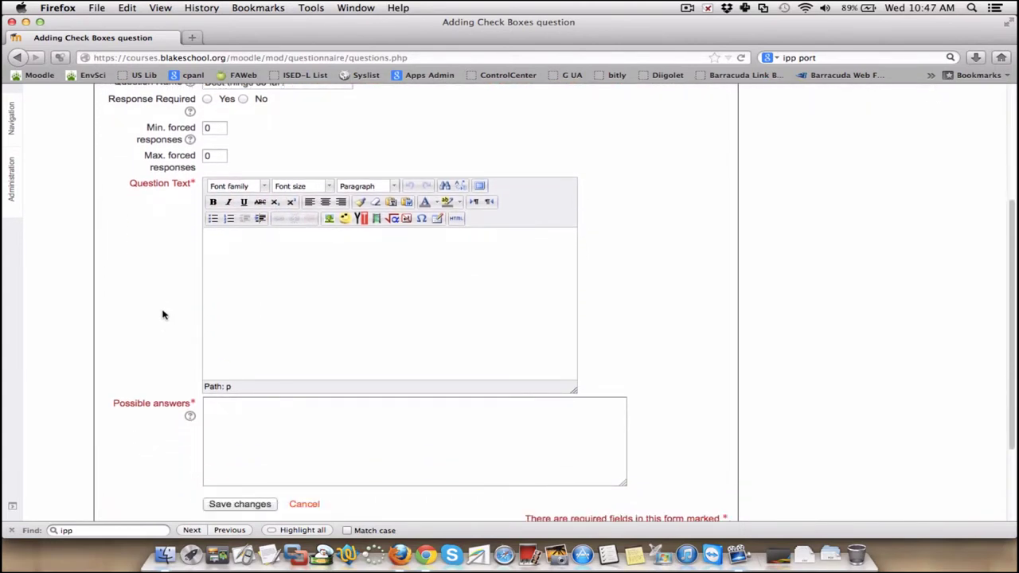
pyautogui.write('What are the best things so fa')
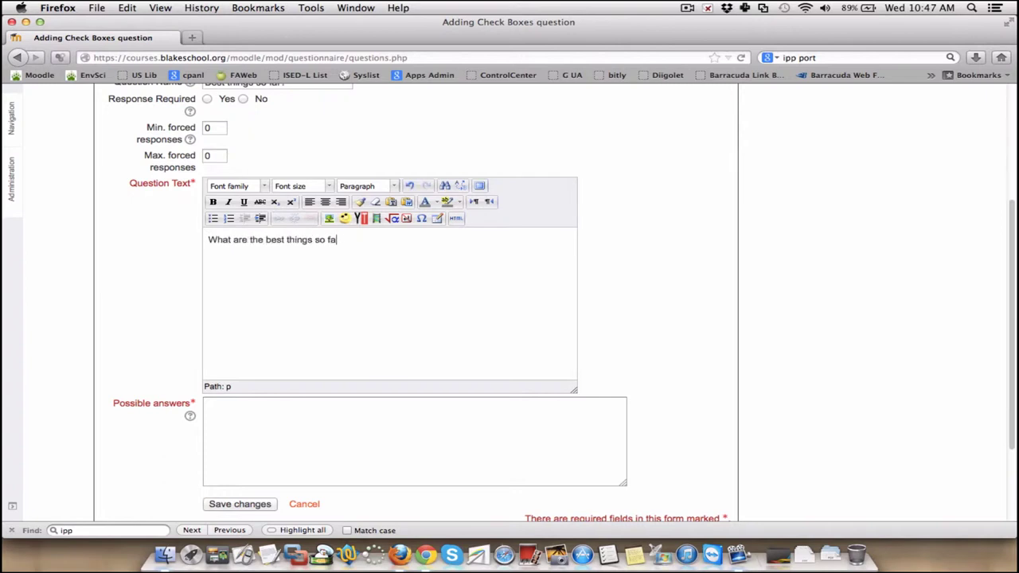
pyautogui.write('r about Moodle 2?')
pyautogui.scroll(-1, 162, 329)
pyautogui.scroll(3, 161, 325)
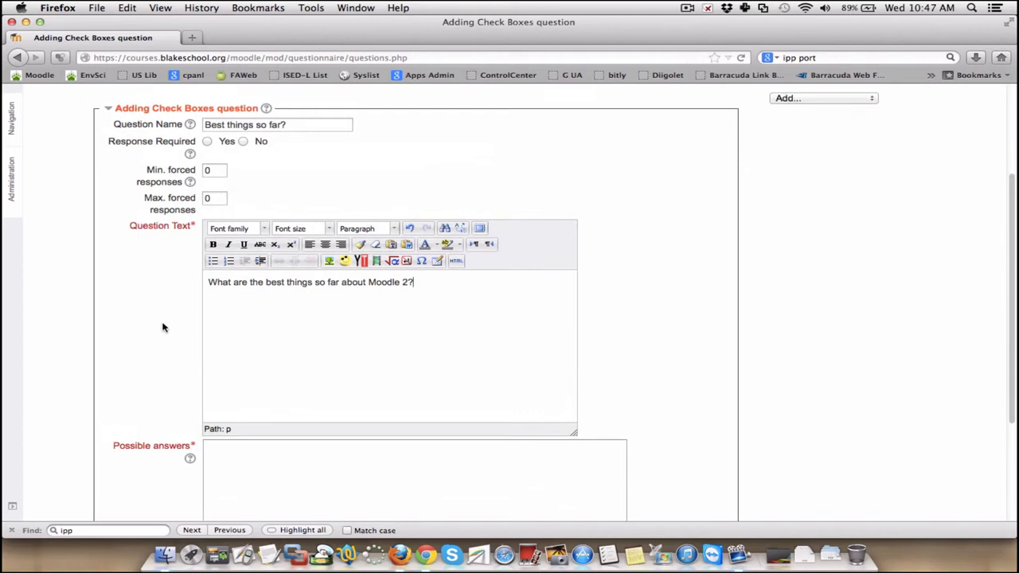
# Read the check-box help explaining each answer option goes on its own line.
pyautogui.click(266, 109)
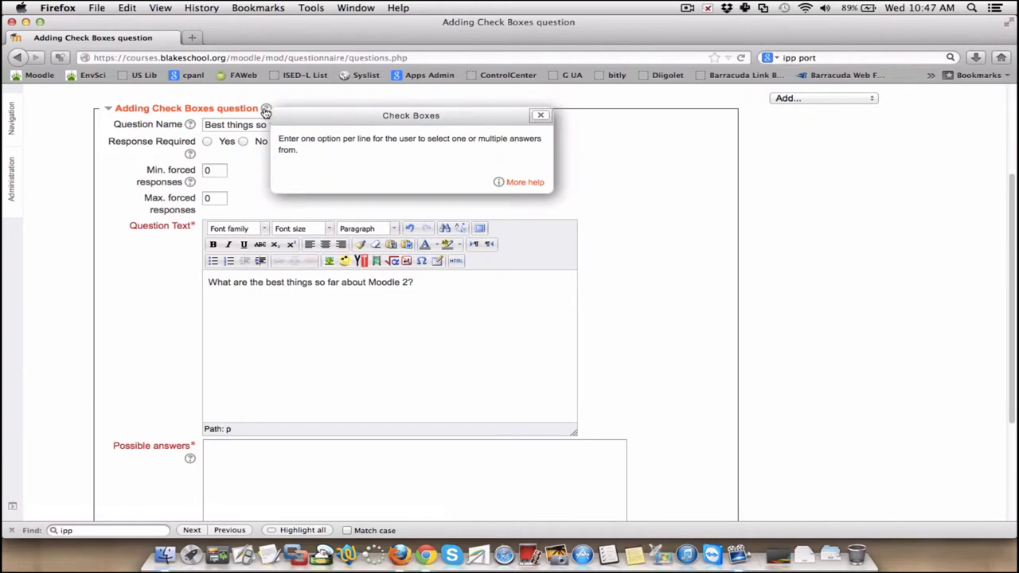
pyautogui.click(539, 117)
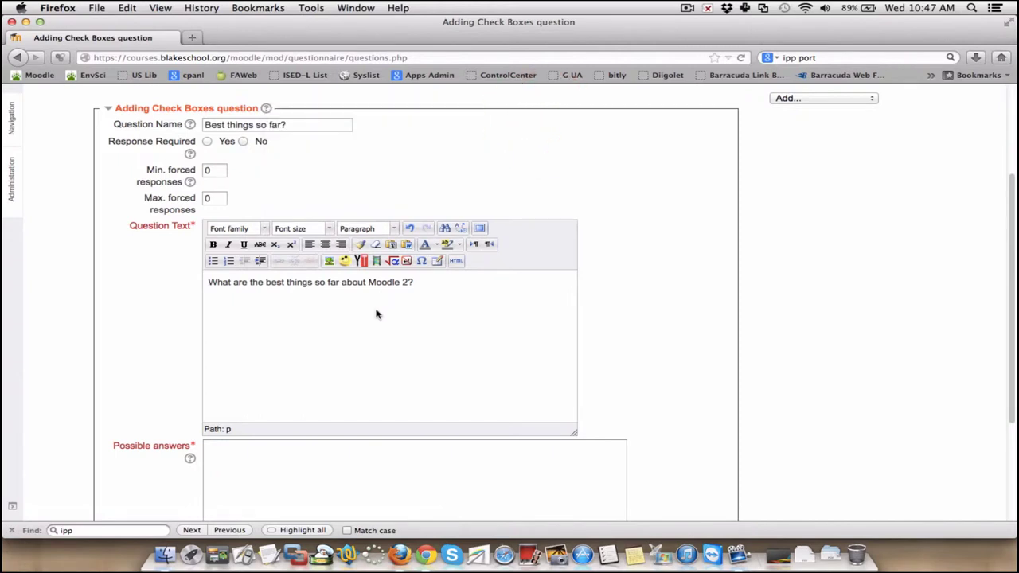
pyautogui.scroll(-3, 374, 311)
# Enter answers The look, The layout, The new modules, The old modules, The tutorials, The options in each activity, and save.
pyautogui.click(259, 411)
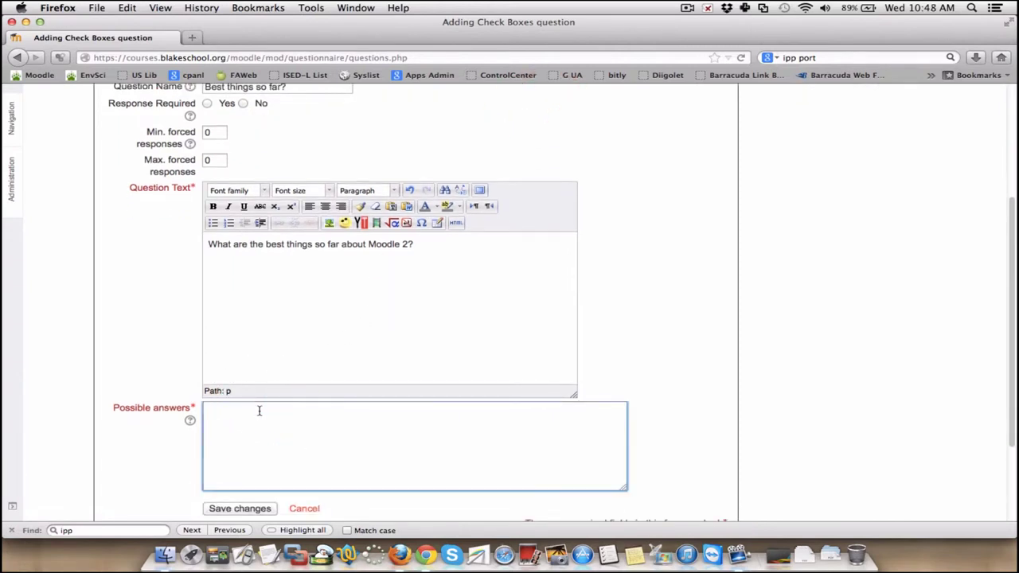
pyautogui.write('The look ')
pyautogui.write('The layouit')
pyautogui.press('BackSpace')
pyautogui.press('BackSpace')
pyautogui.write('t')
pyautogui.press('Return')
pyautogui.write('The new')
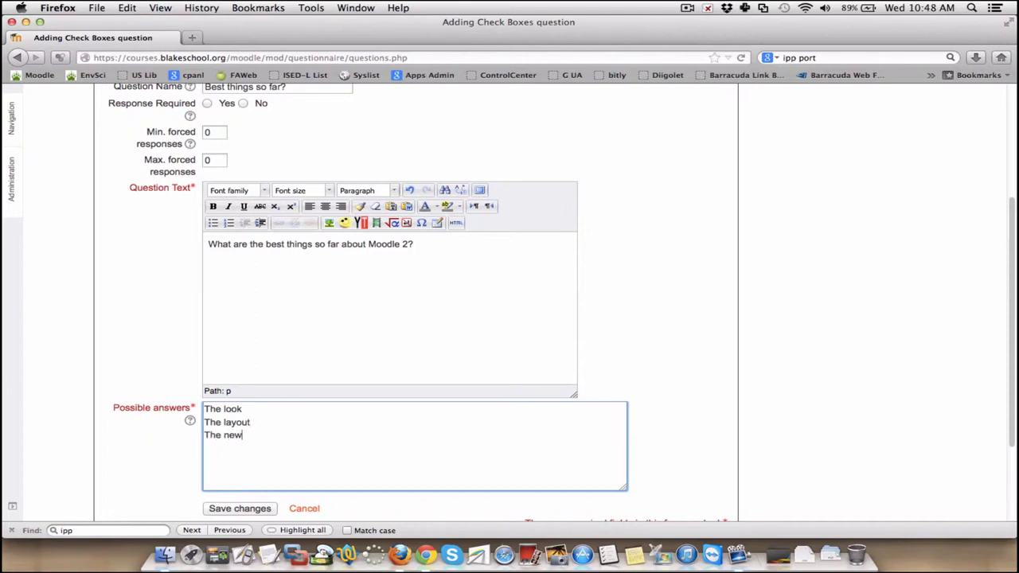
pyautogui.write(' modules ')
pyautogui.write('The old mo')
pyautogui.write('dules')
pyautogui.press('Return')
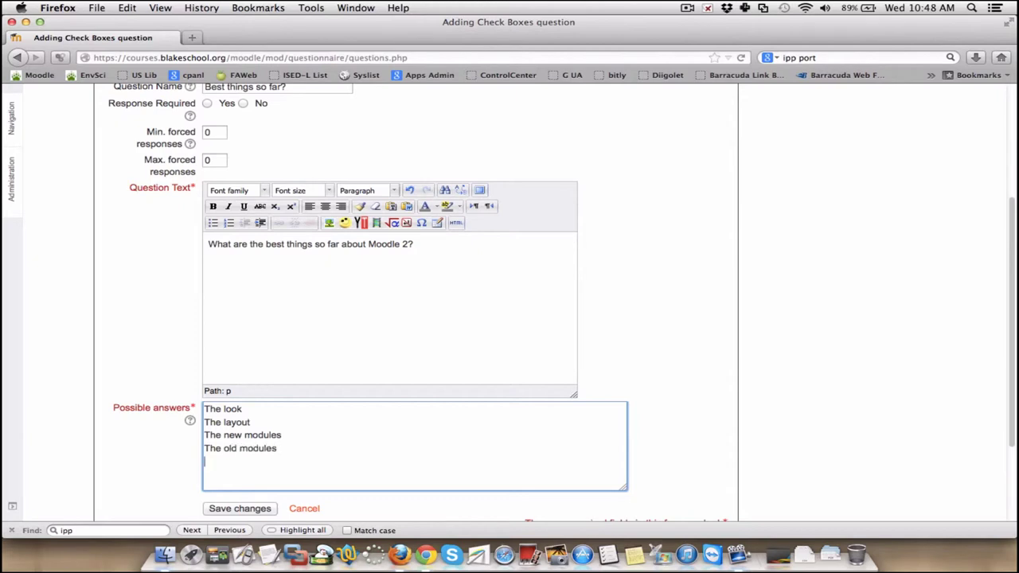
pyautogui.write('The')
pyautogui.write(' tutorials')
pyautogui.write('The')
pyautogui.write(' optio')
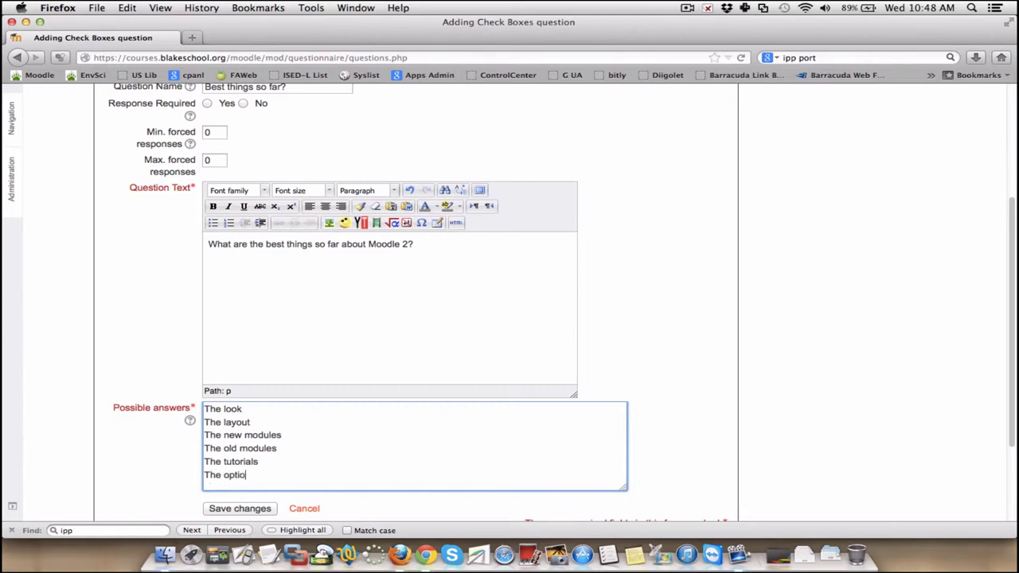
pyautogui.write('ns in each activity')
pyautogui.scroll(-2, 304, 393)
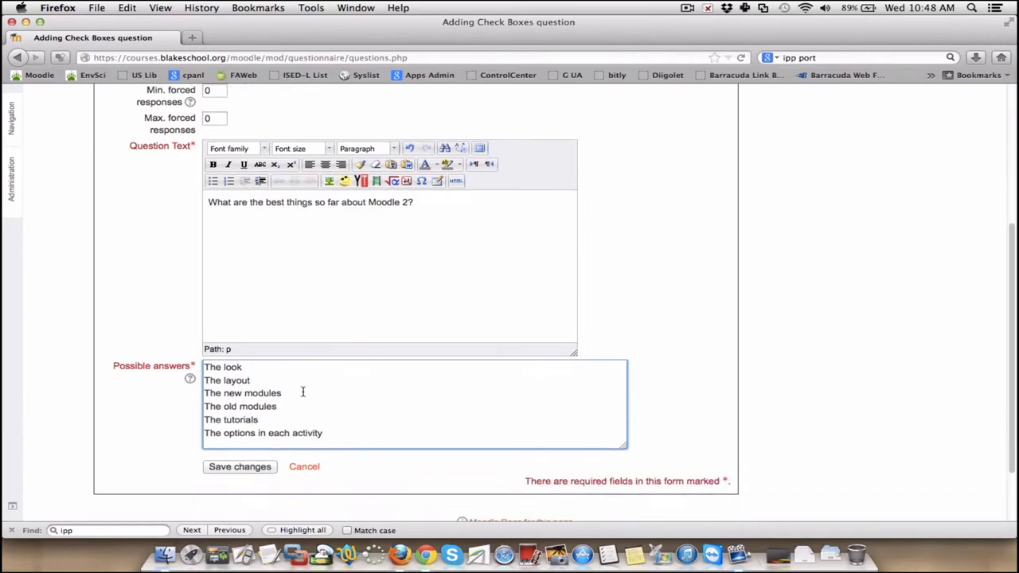
pyautogui.click(234, 468)
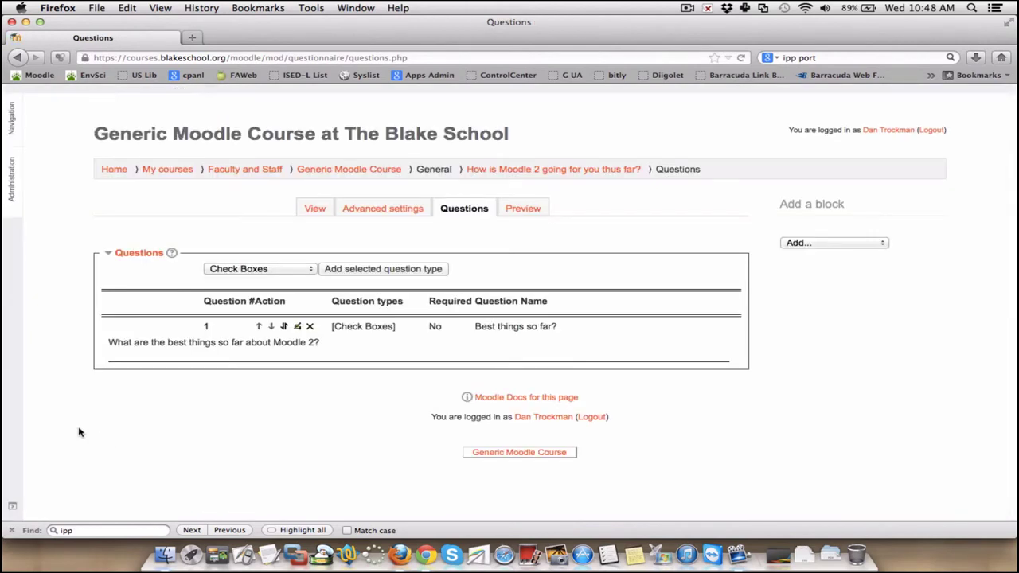
# Preview the questionnaire, ticking The look, The new modules, The tutorials and The options in each activity.
pyautogui.click(522, 210)
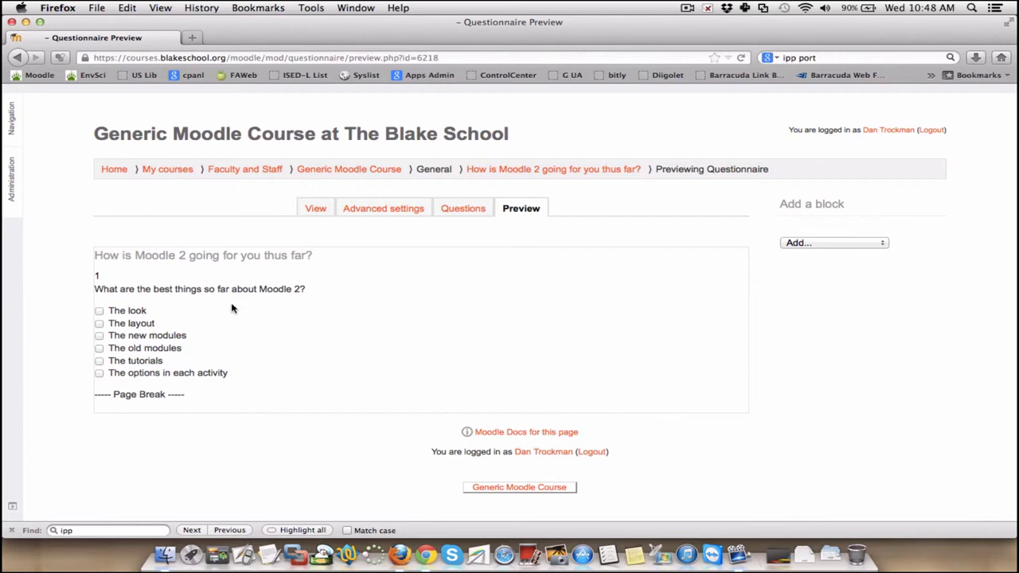
pyautogui.click(99, 310)
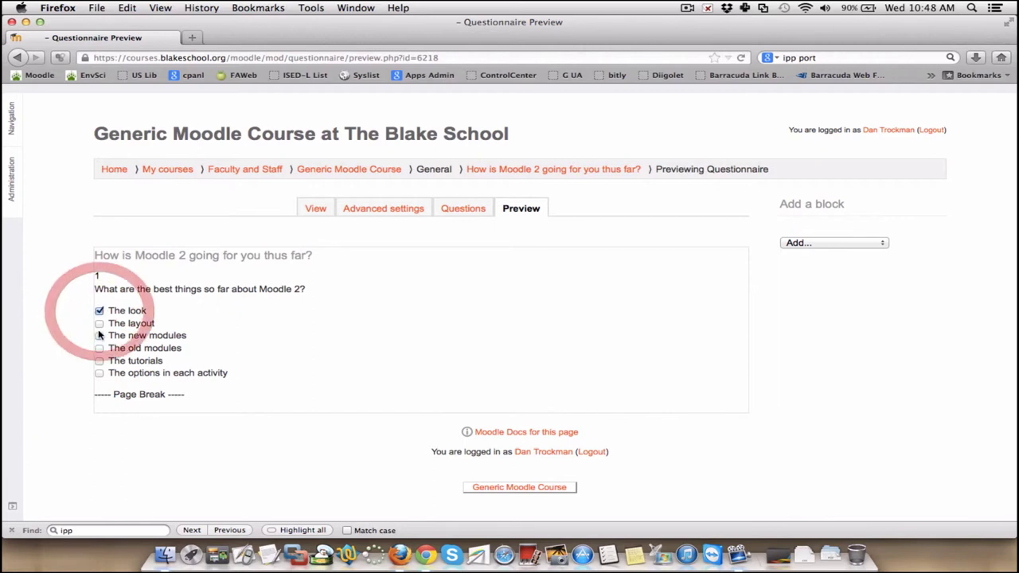
pyautogui.click(98, 335)
pyautogui.click(99, 360)
pyautogui.click(98, 372)
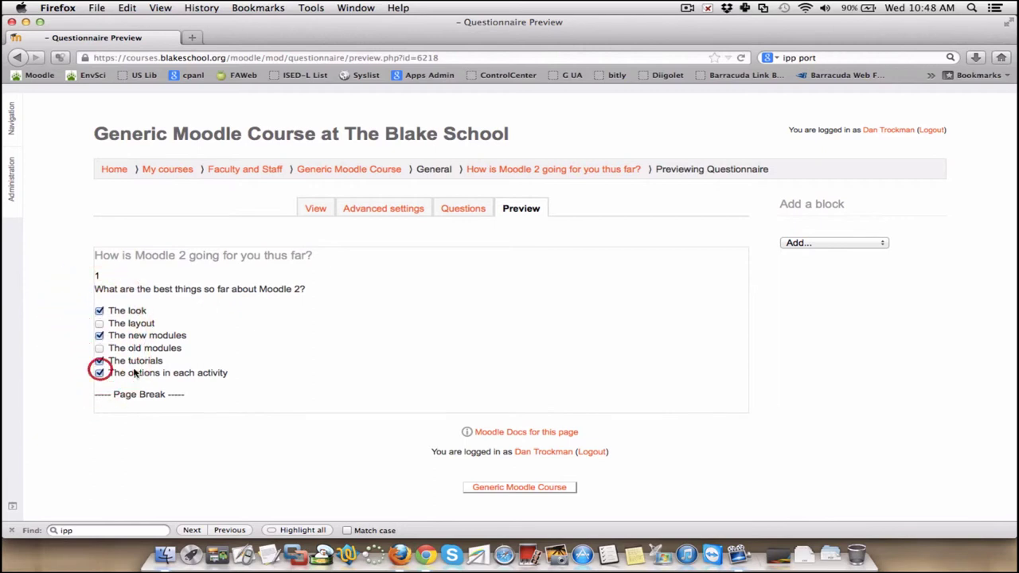
# Dismiss the browser context menu and go to the questionnaire's Advanced settings page.
pyautogui.rightClick(307, 427)
pyautogui.click(258, 436)
pyautogui.click(383, 210)
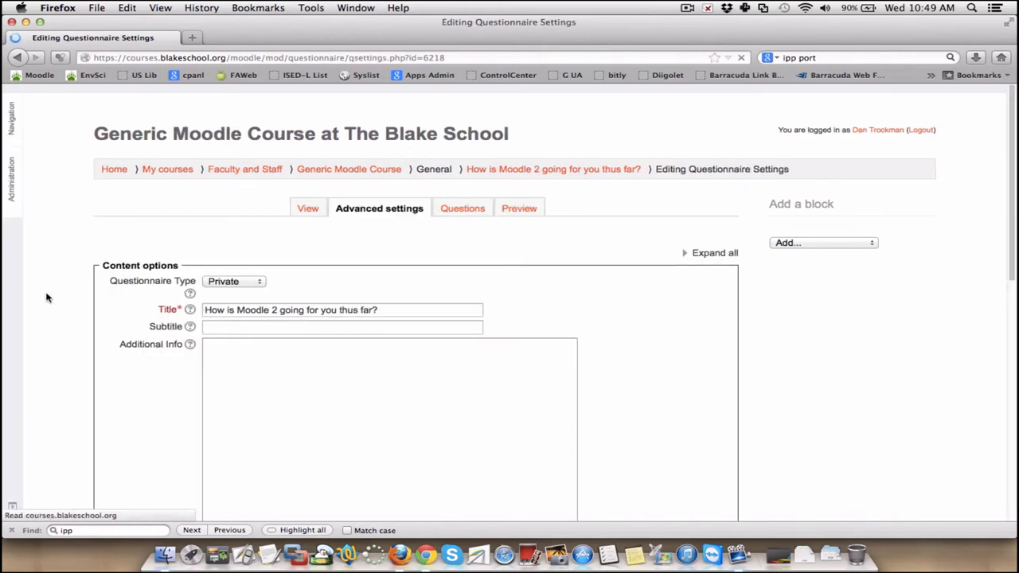
# Check the available questionnaire types and keep the type set to Private.
pyautogui.scroll(-3, 47, 298)
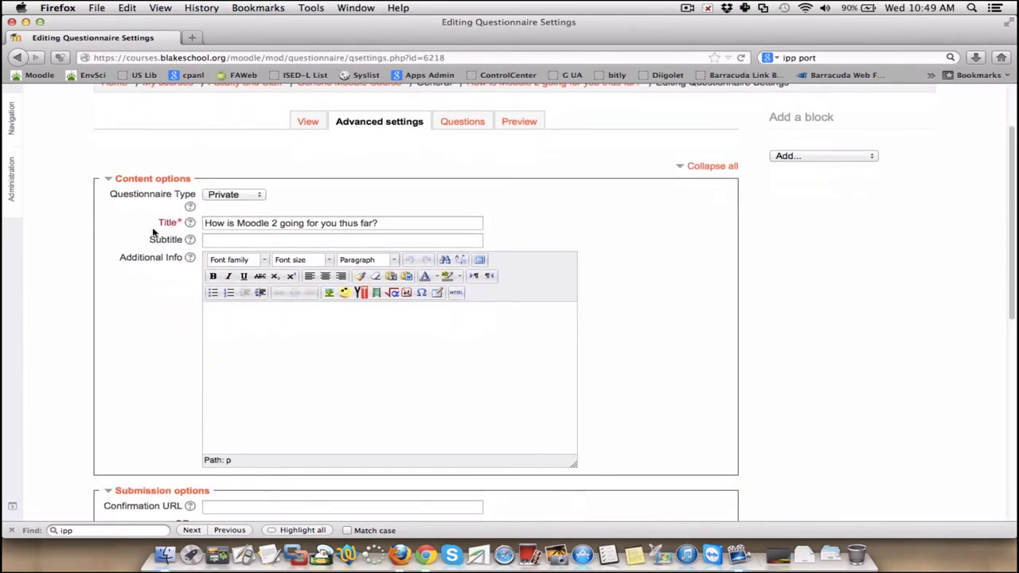
pyautogui.click(238, 195)
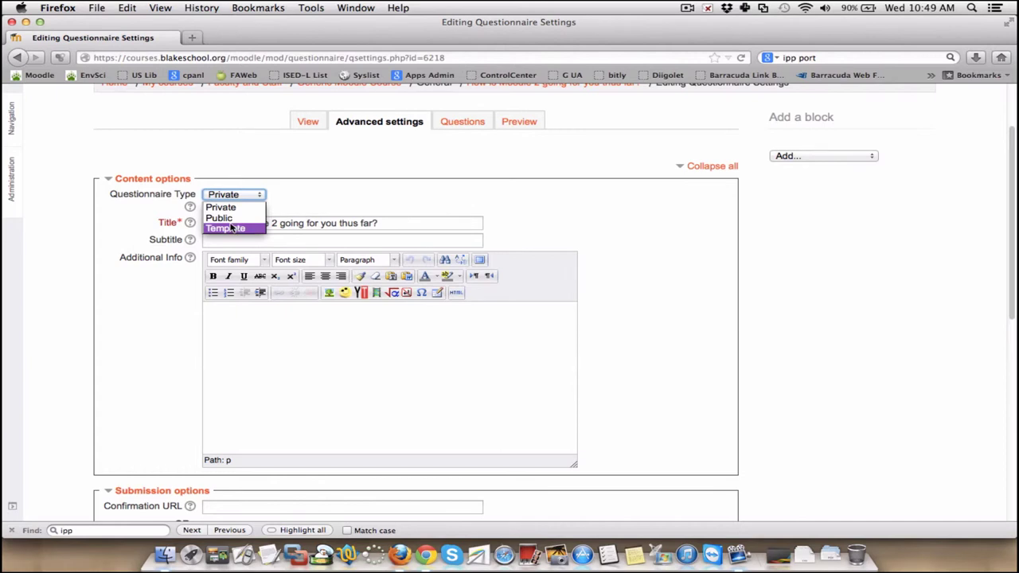
pyautogui.click(115, 222)
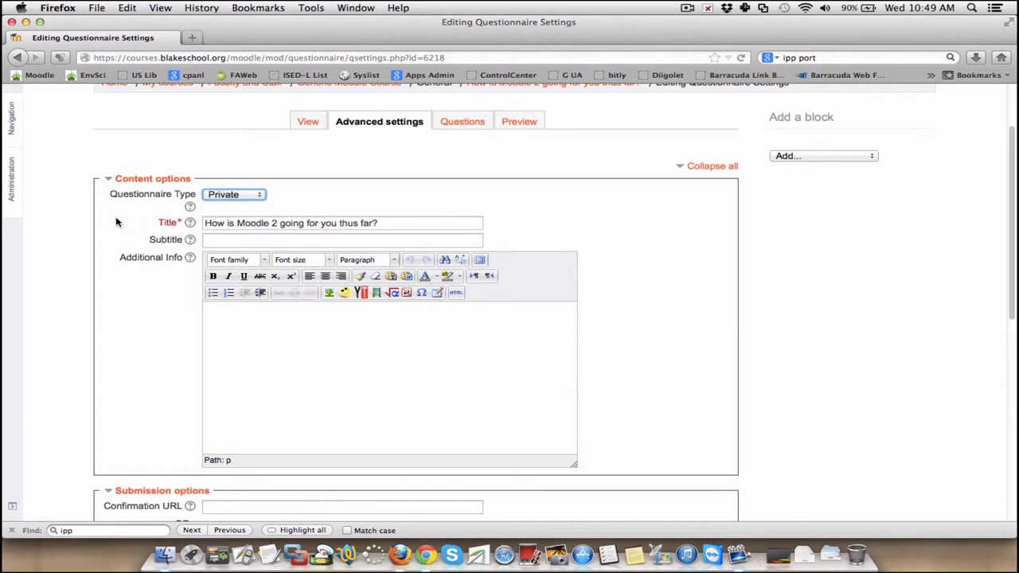
# Review the Submission options, placing the cursor in the Confirmation URL field.
pyautogui.scroll(-5, 112, 225)
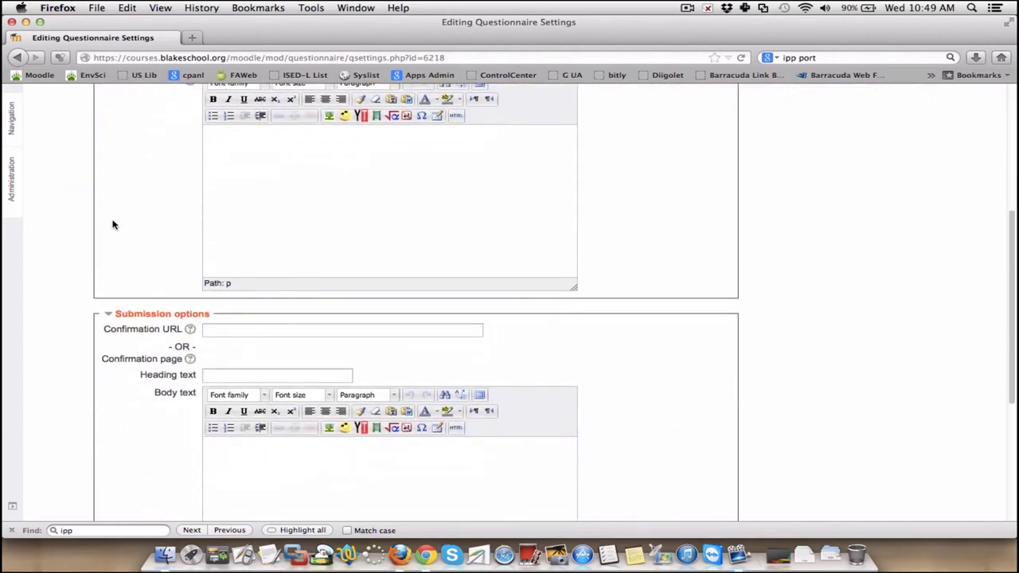
pyautogui.scroll(-3, 113, 225)
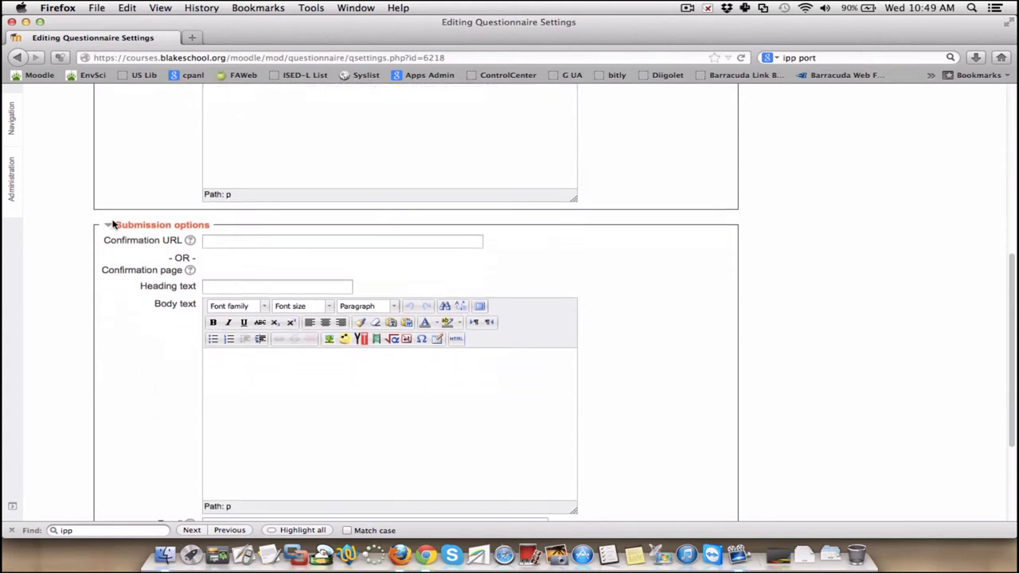
pyautogui.scroll(-2, 75, 228)
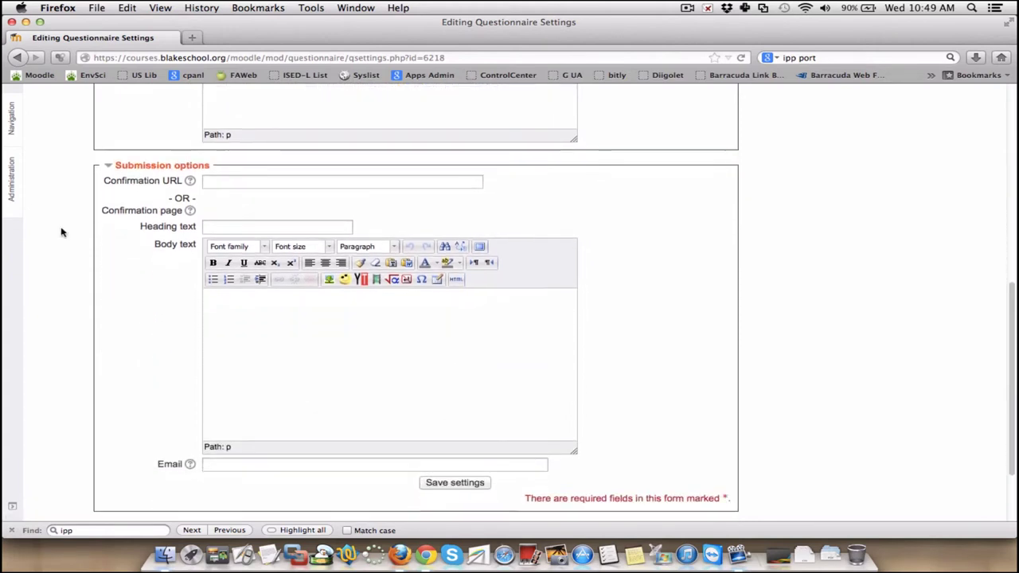
pyautogui.scroll(-1, 62, 232)
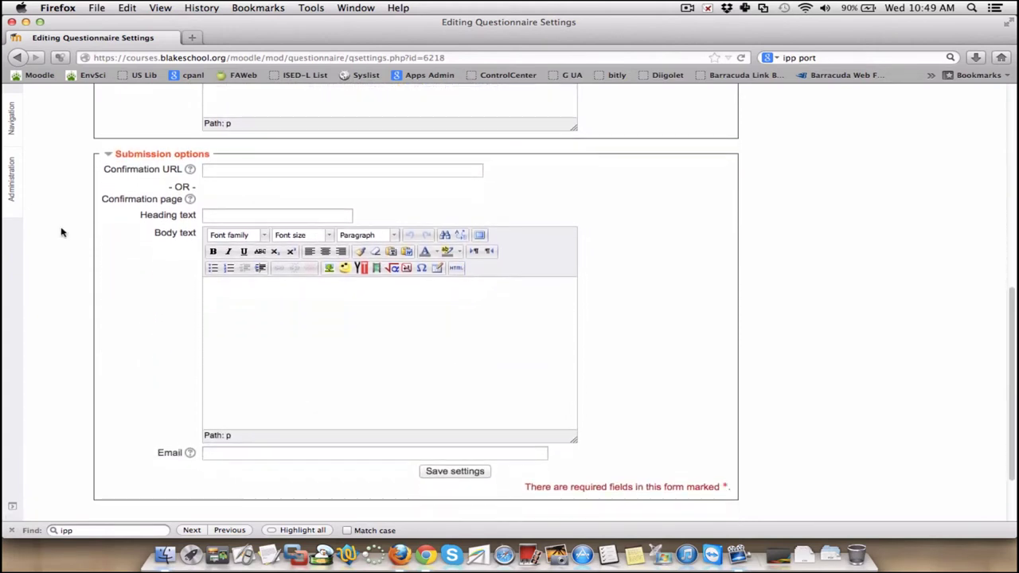
pyautogui.click(222, 166)
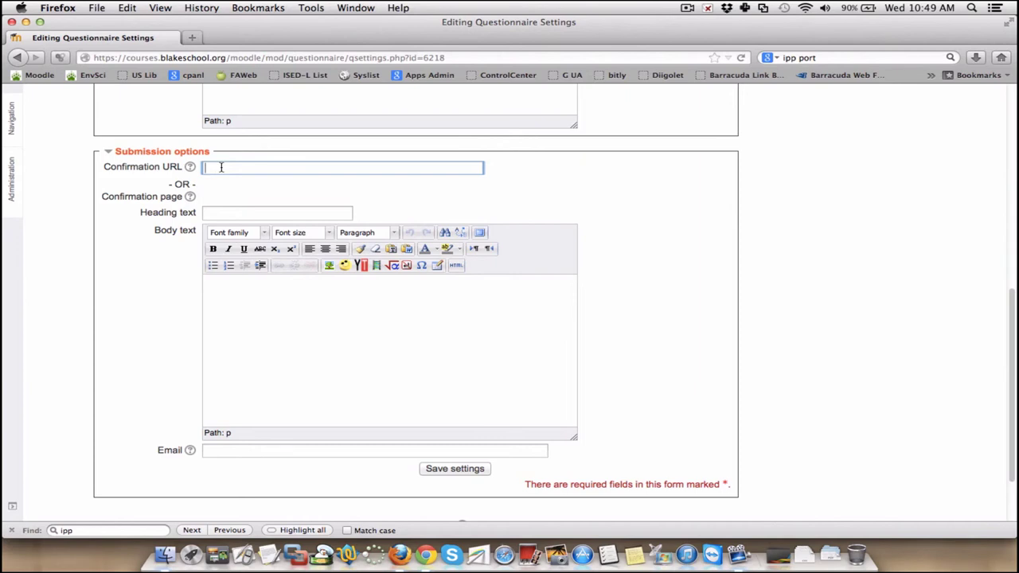
pyautogui.scroll(-2, 171, 279)
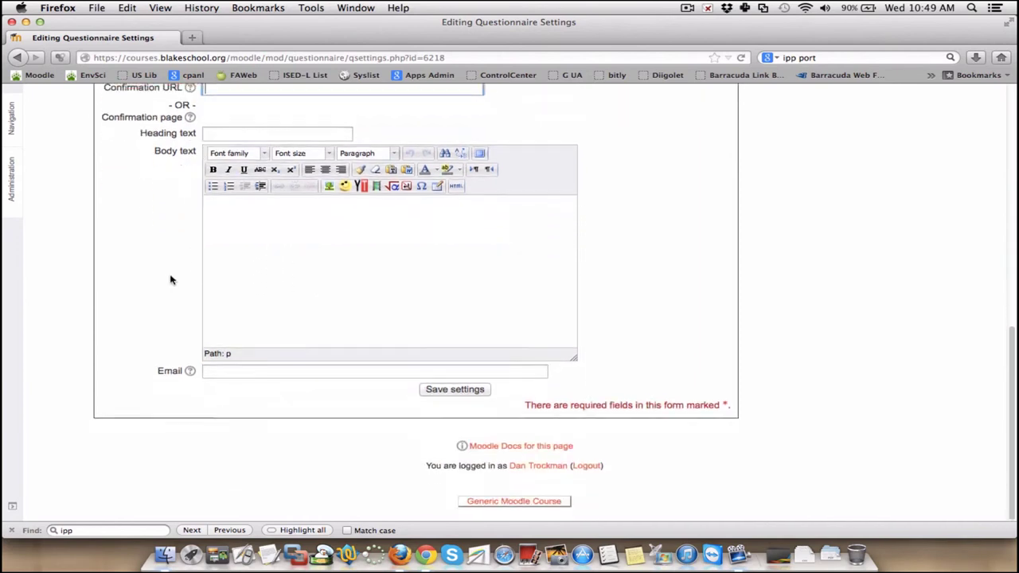
pyautogui.scroll(3, 172, 279)
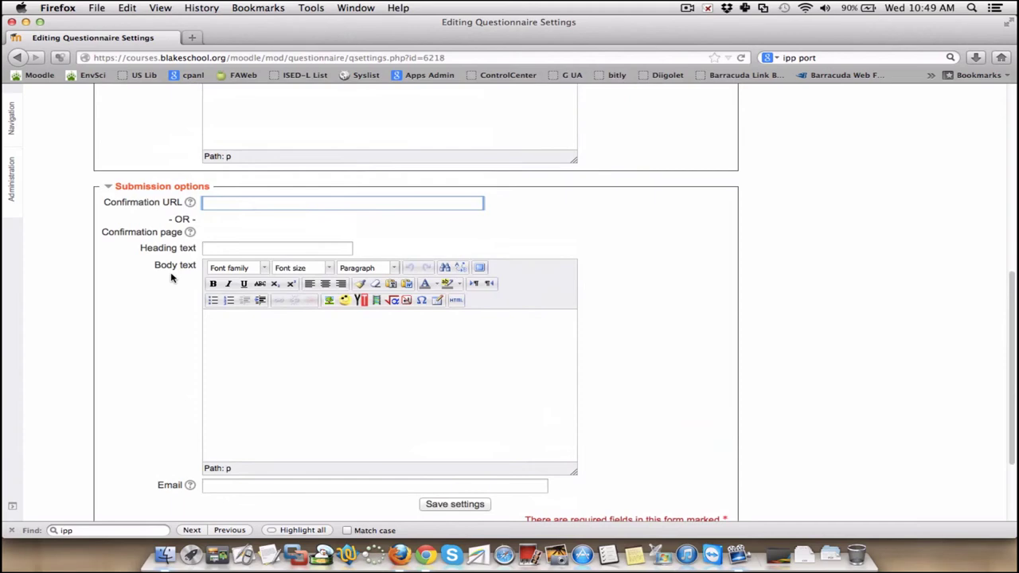
pyautogui.scroll(10, 171, 279)
pyautogui.scroll(-10, 171, 277)
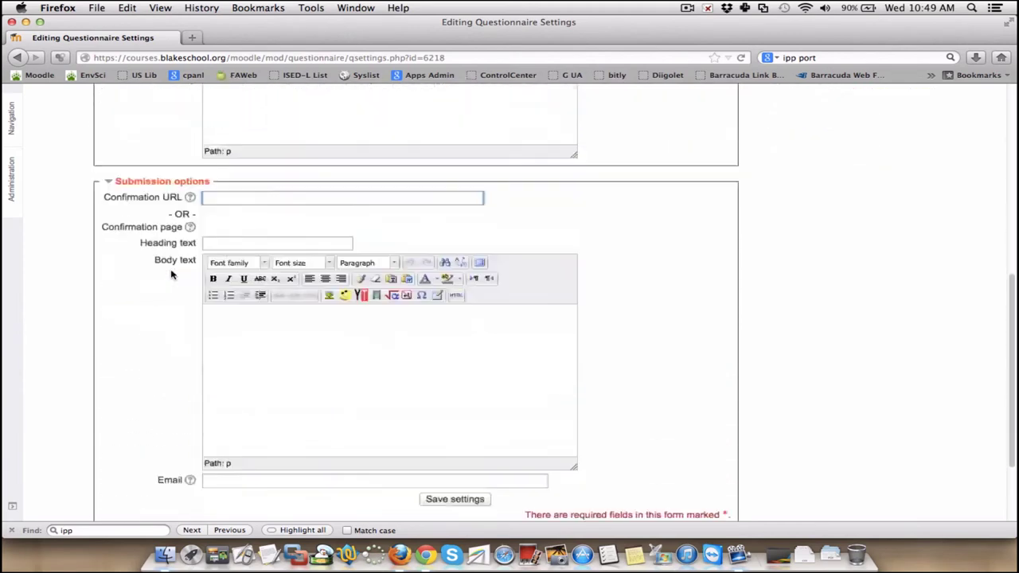
pyautogui.scroll(-1, 286, 377)
pyautogui.scroll(10, 284, 382)
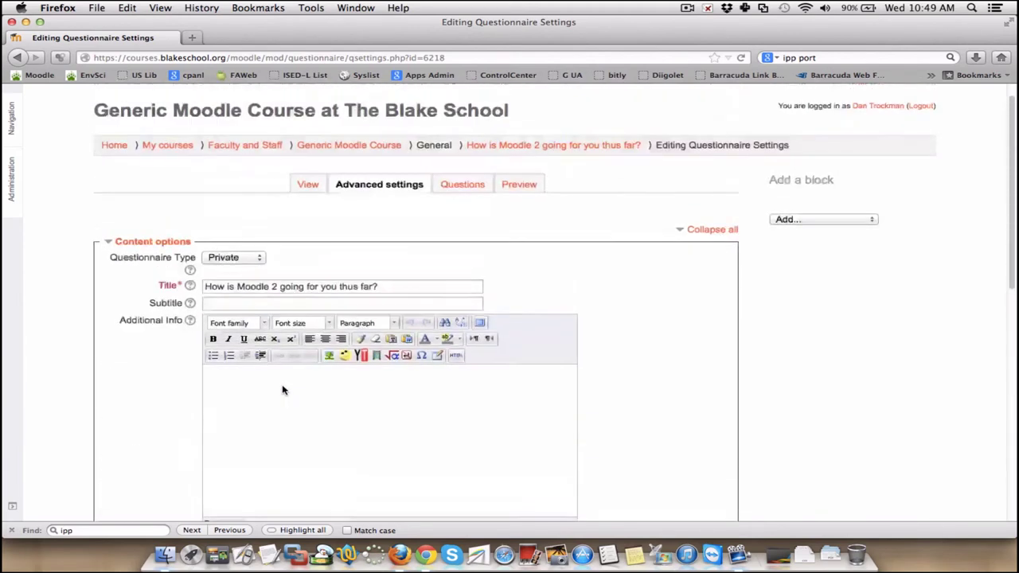
pyautogui.scroll(1, 284, 389)
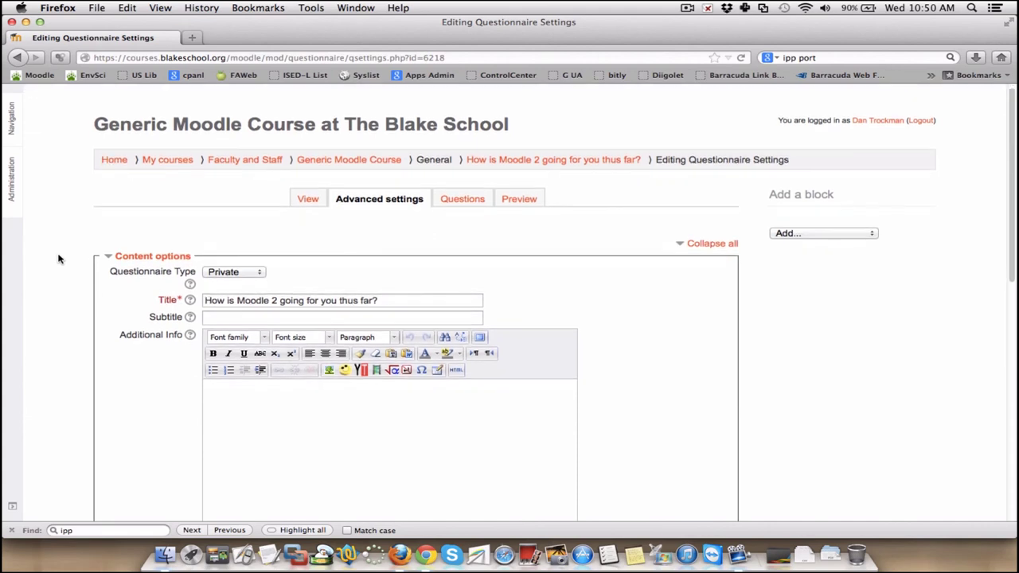
pyautogui.scroll(-1, 58, 258)
pyautogui.scroll(-2, 58, 259)
pyautogui.scroll(-1, 58, 258)
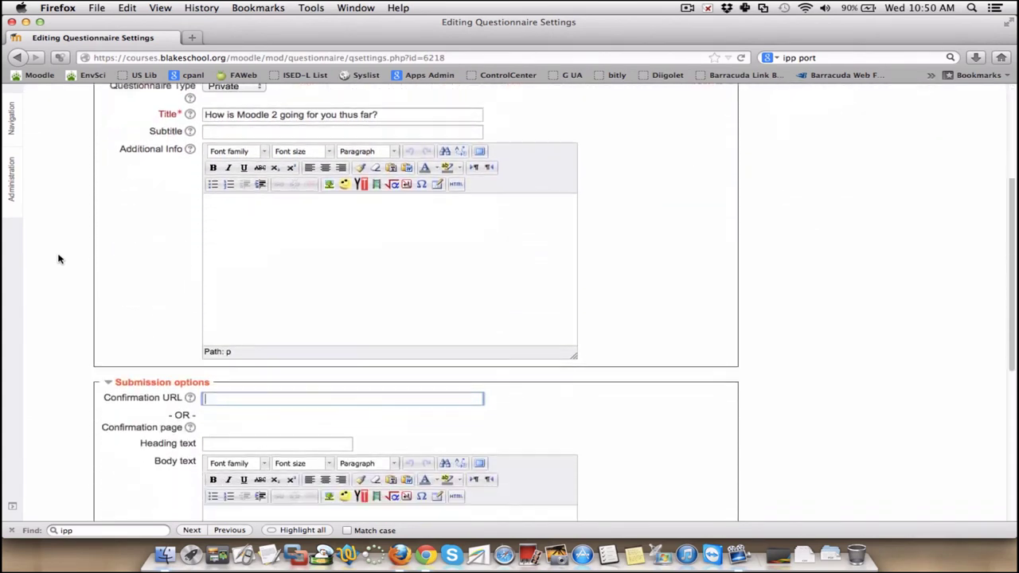
pyautogui.scroll(-2, 58, 259)
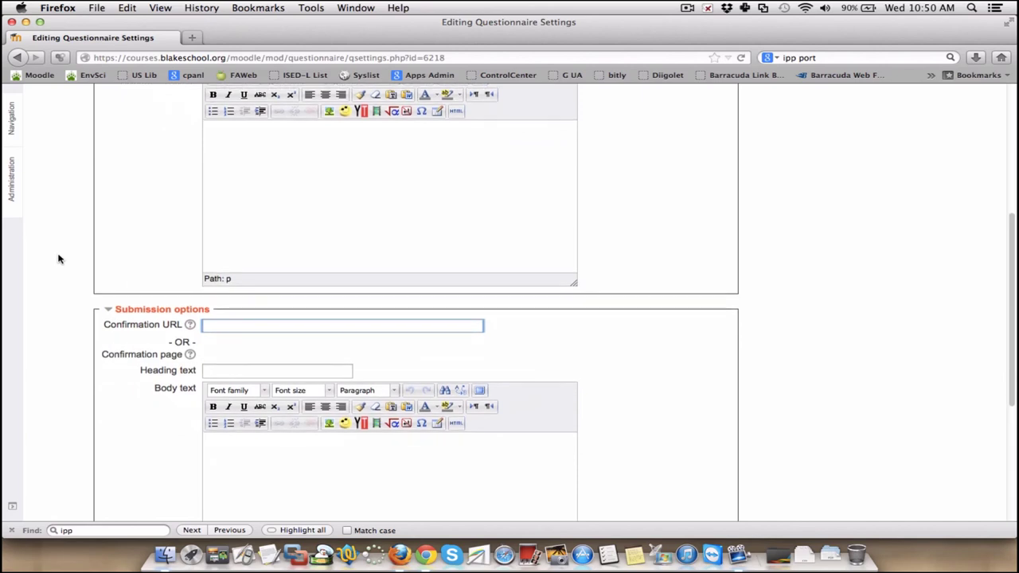
pyautogui.scroll(2, 58, 259)
pyautogui.scroll(1, 58, 259)
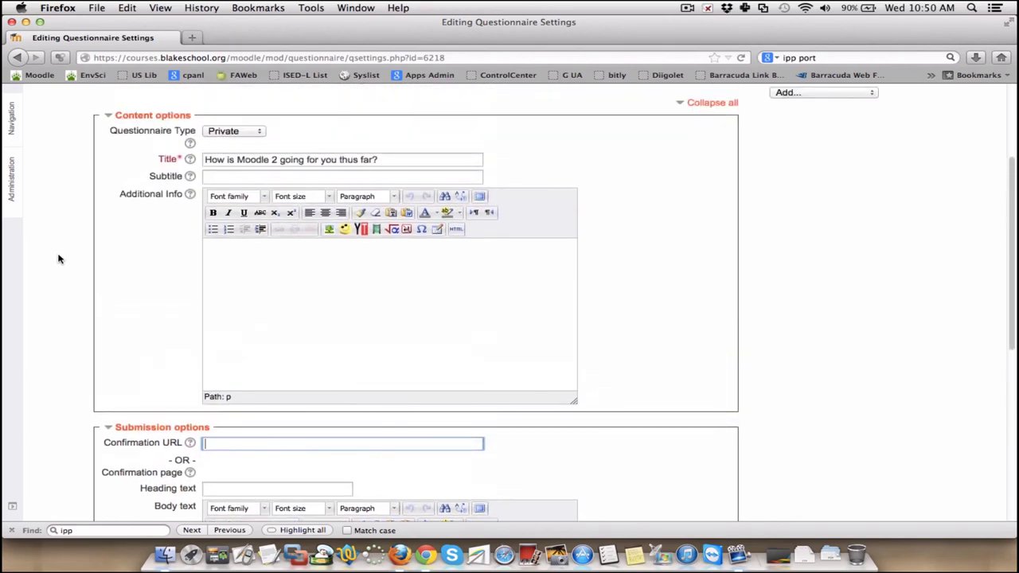
pyautogui.scroll(2, 58, 259)
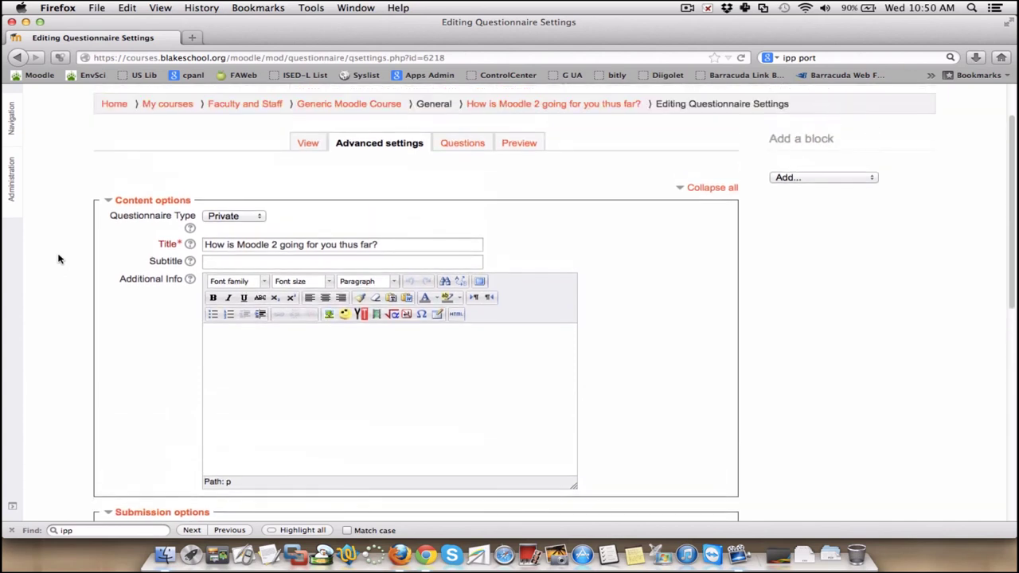